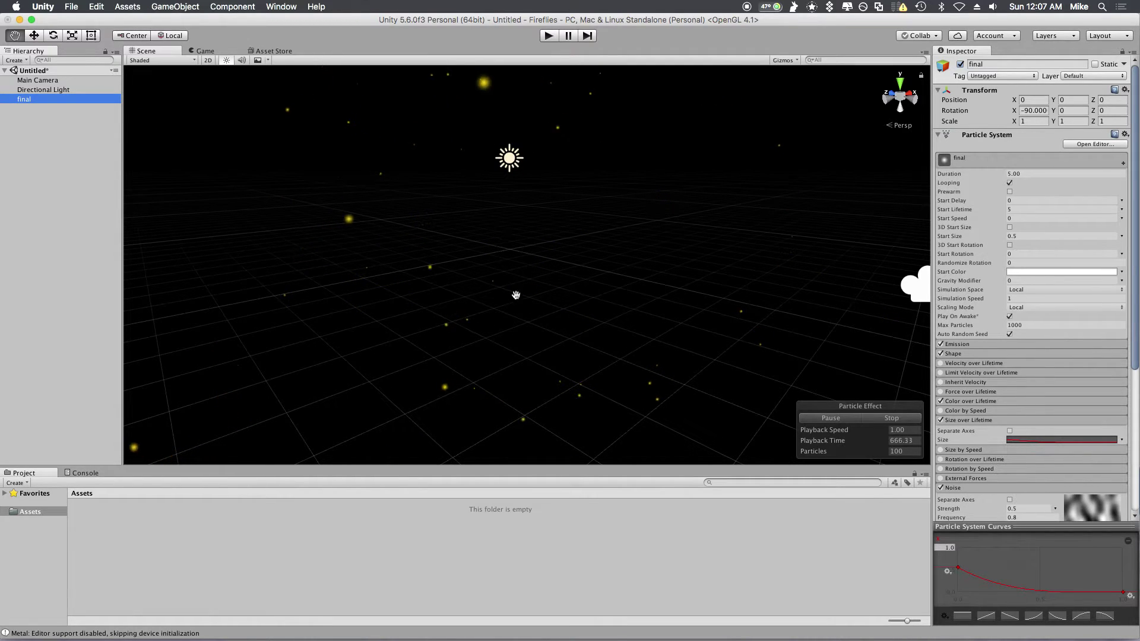
# - Create a new particle system beside the 'final' effect and name it Fireflies
pyautogui.keyDown('alt'); pyautogui.moveTo(498, 288); pyautogui.dragTo(570, 309); pyautogui.keyUp('alt')
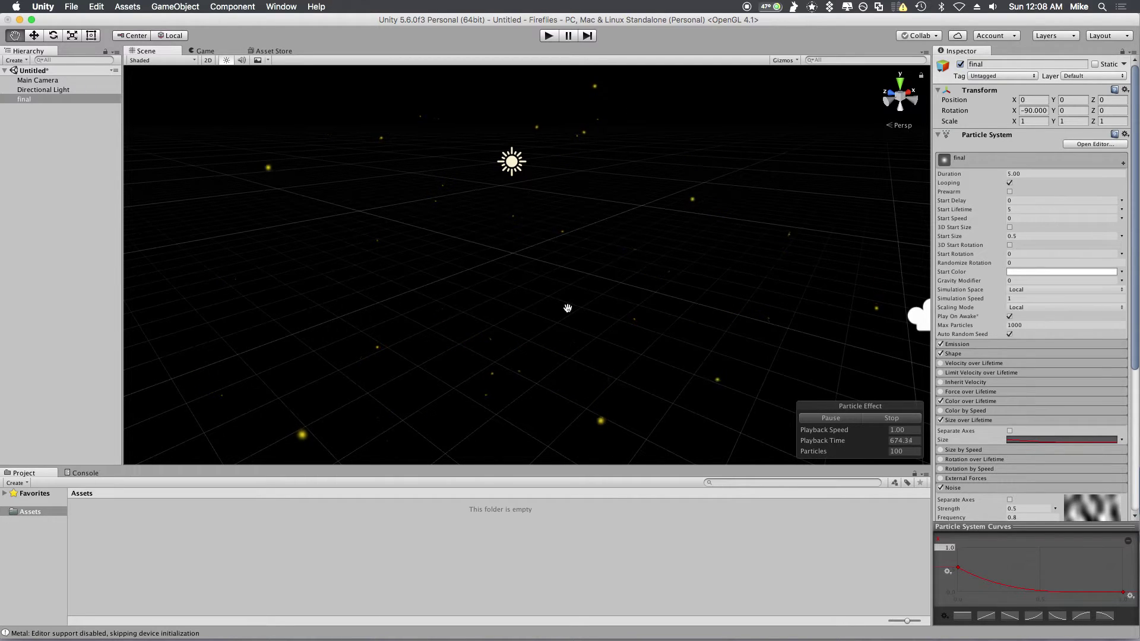
pyautogui.click(75, 176)
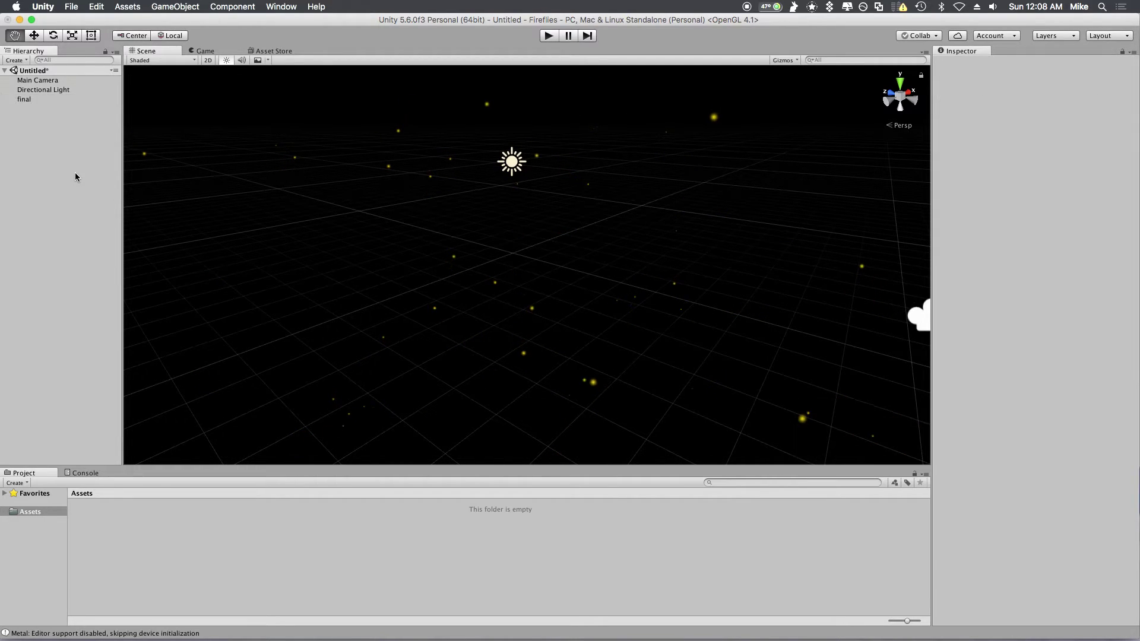
pyautogui.click(178, 7)
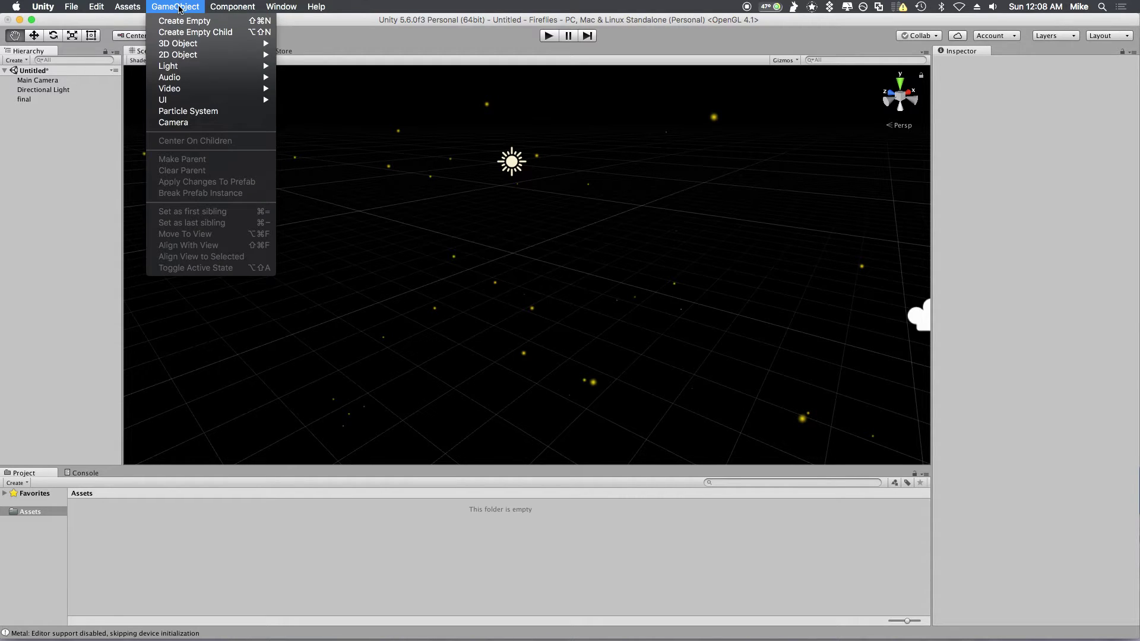
pyautogui.click(218, 113)
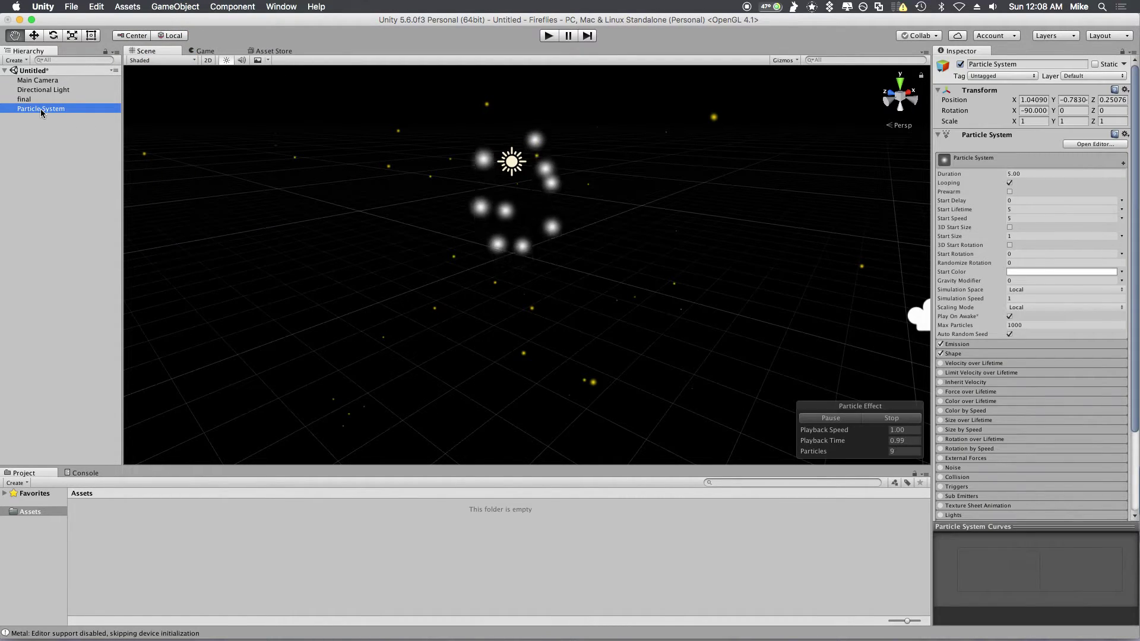
pyautogui.click(42, 109)
pyautogui.write('F')
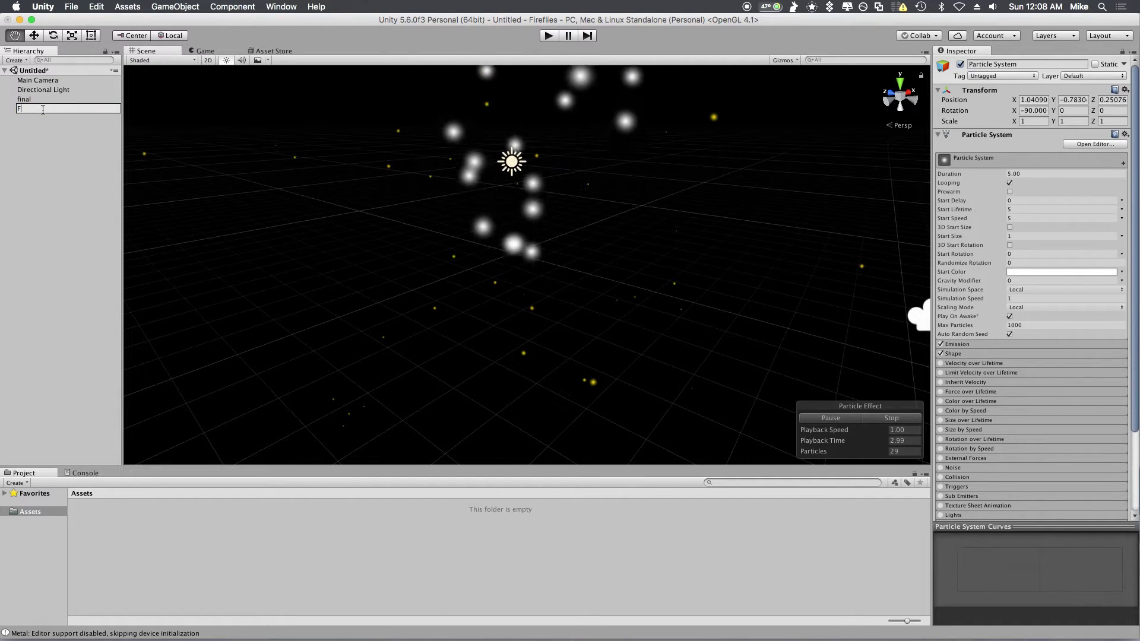
pyautogui.write('ireflies')
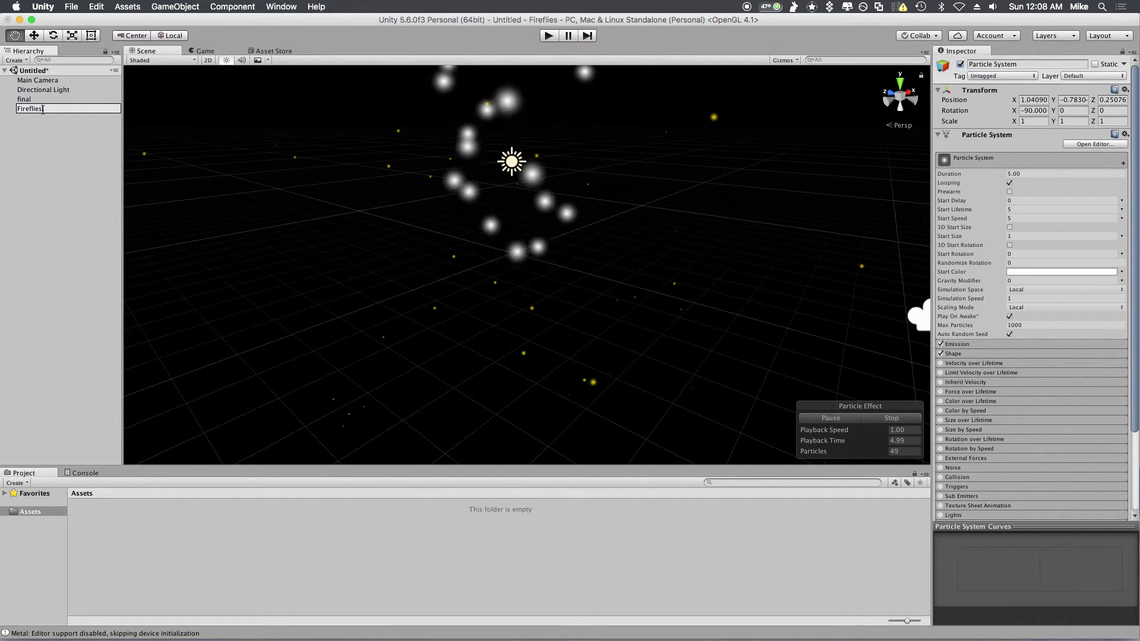
pyautogui.press('Return')
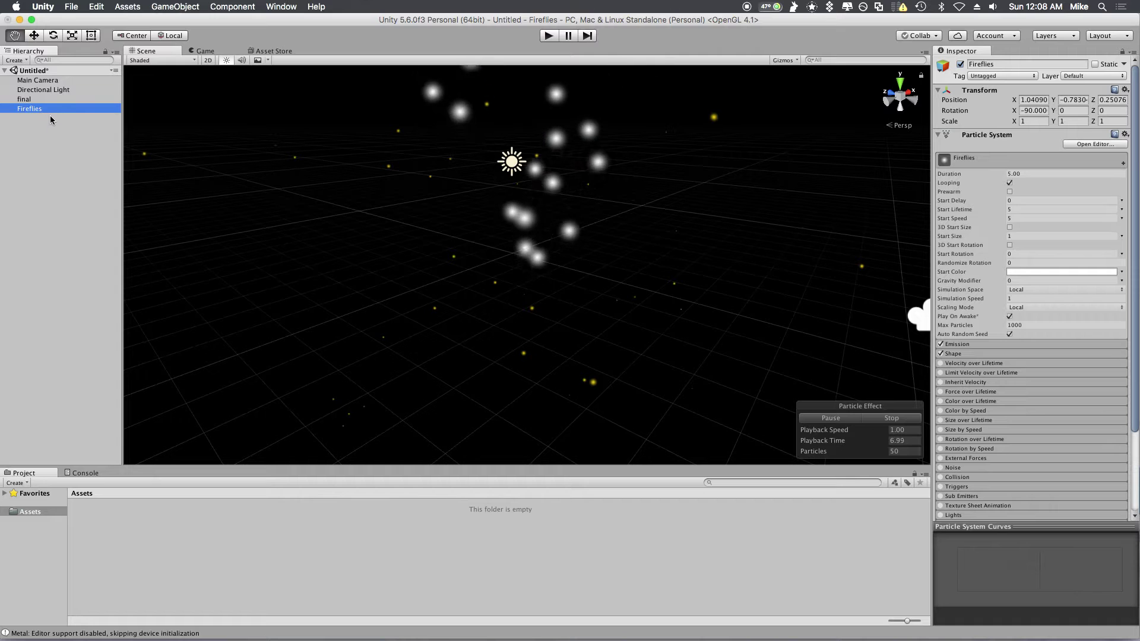
# - Set Start Size to 0.5, Start Speed to 0 and Emission Rate over Time to 20
pyautogui.click(981, 236)
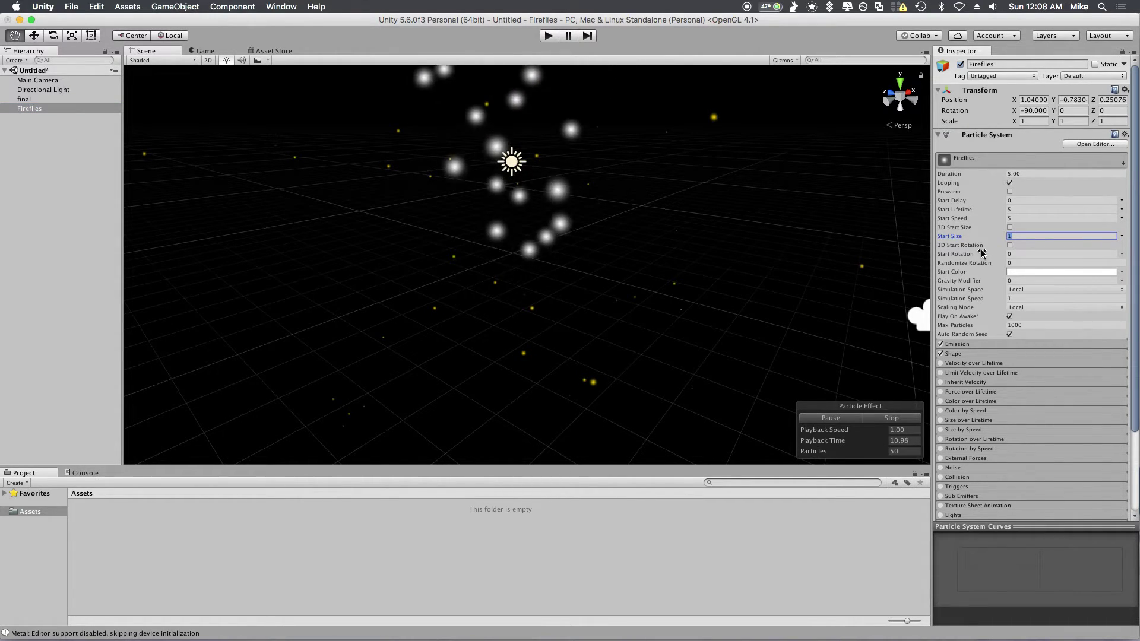
pyautogui.write('.5')
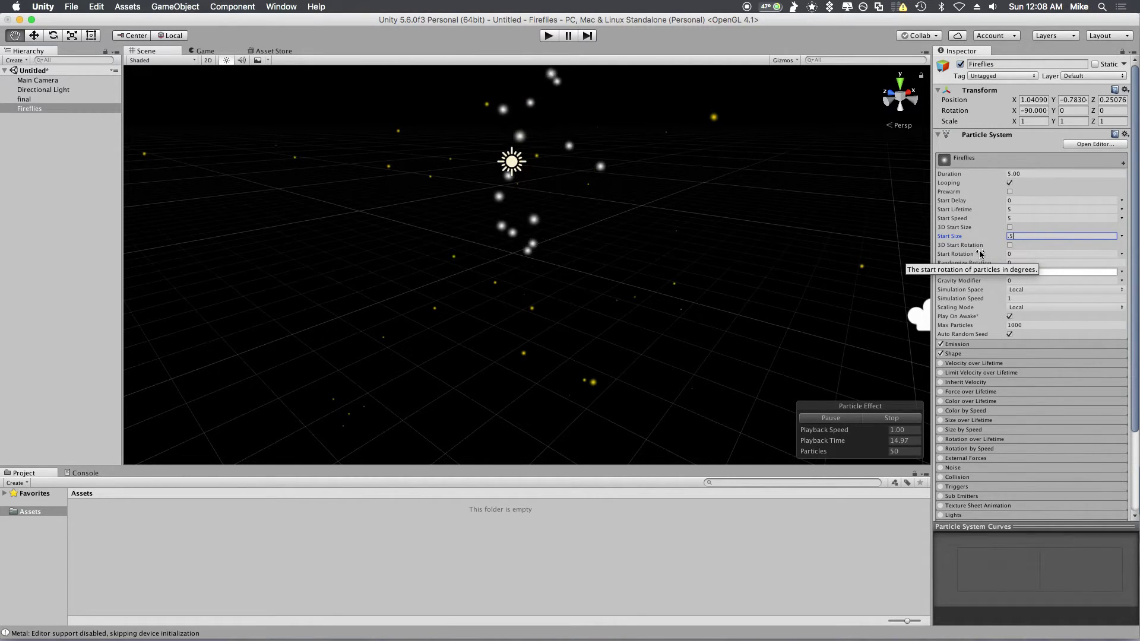
pyautogui.press('Return')
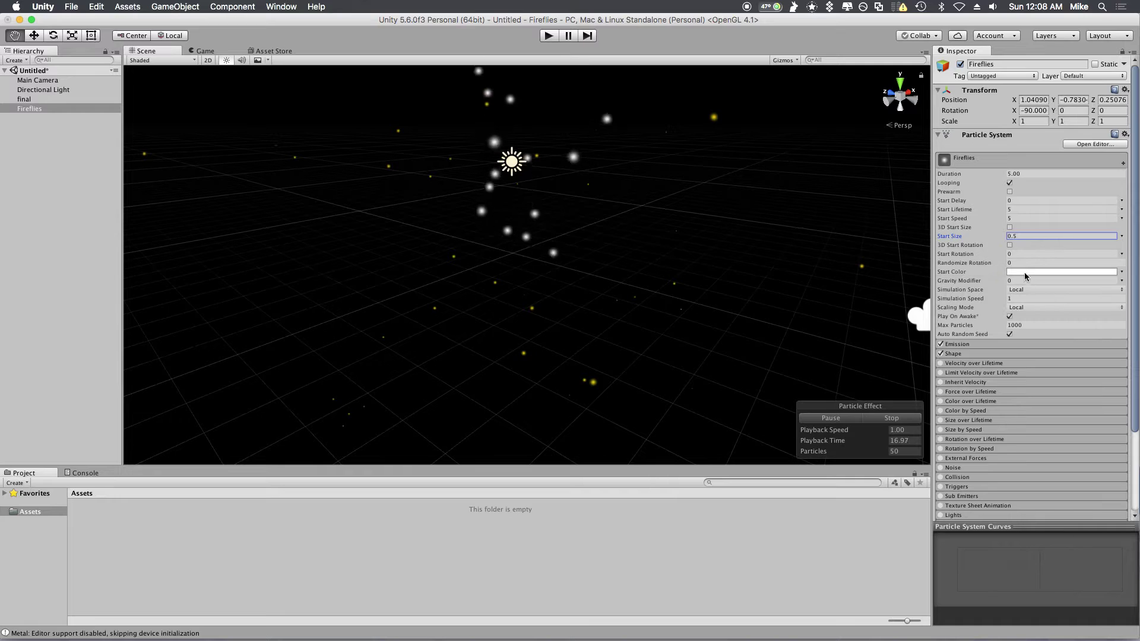
pyautogui.click(1022, 218)
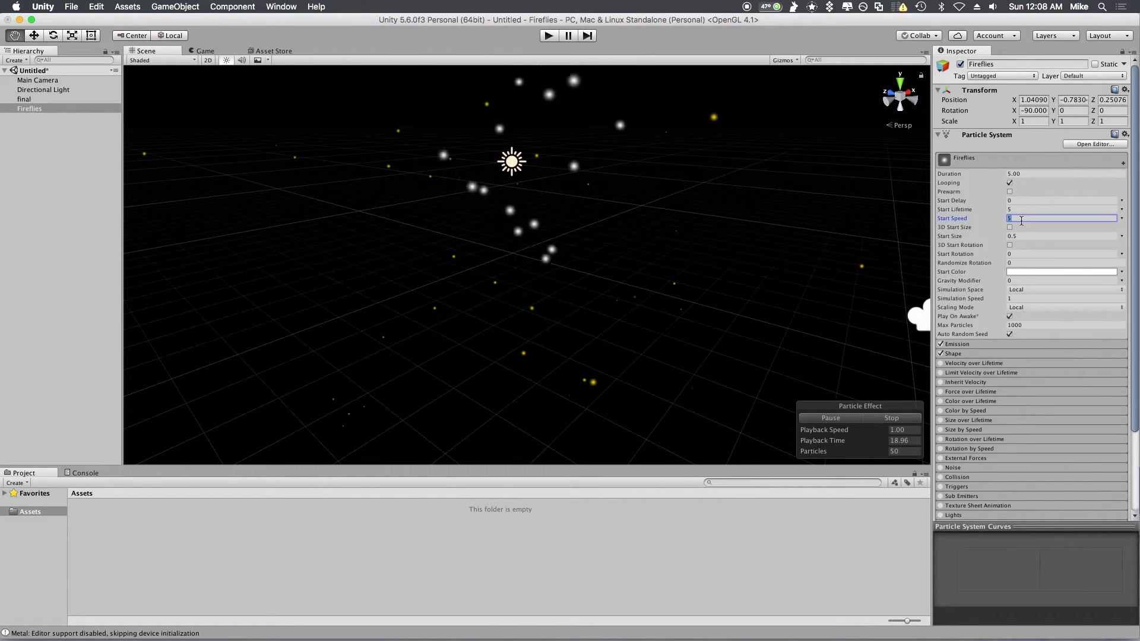
pyautogui.write('0')
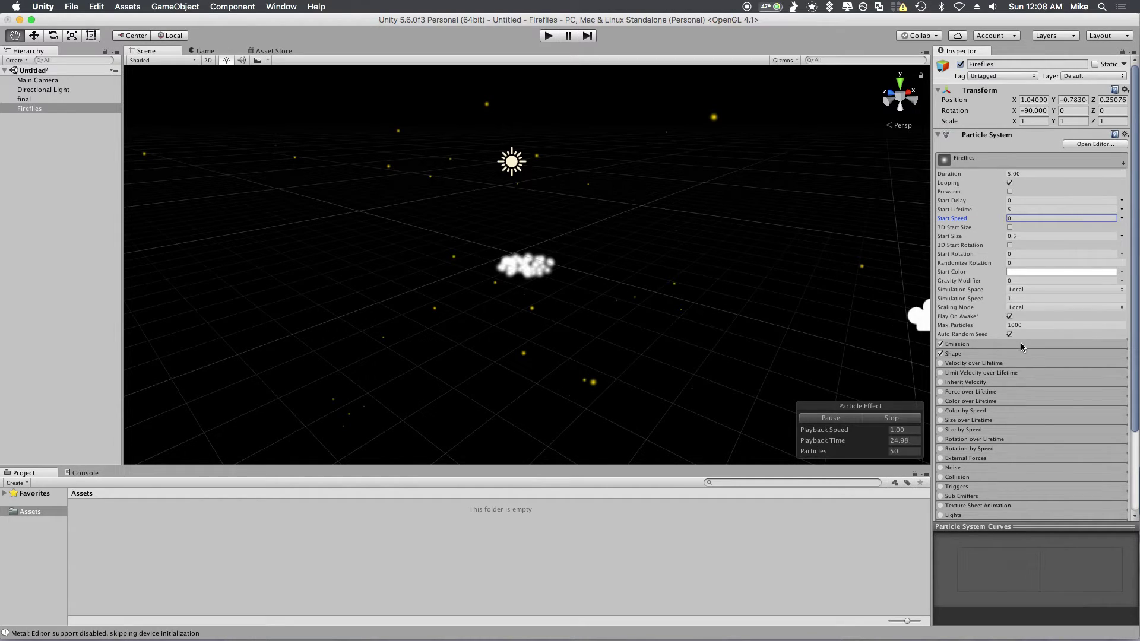
pyautogui.click(965, 344)
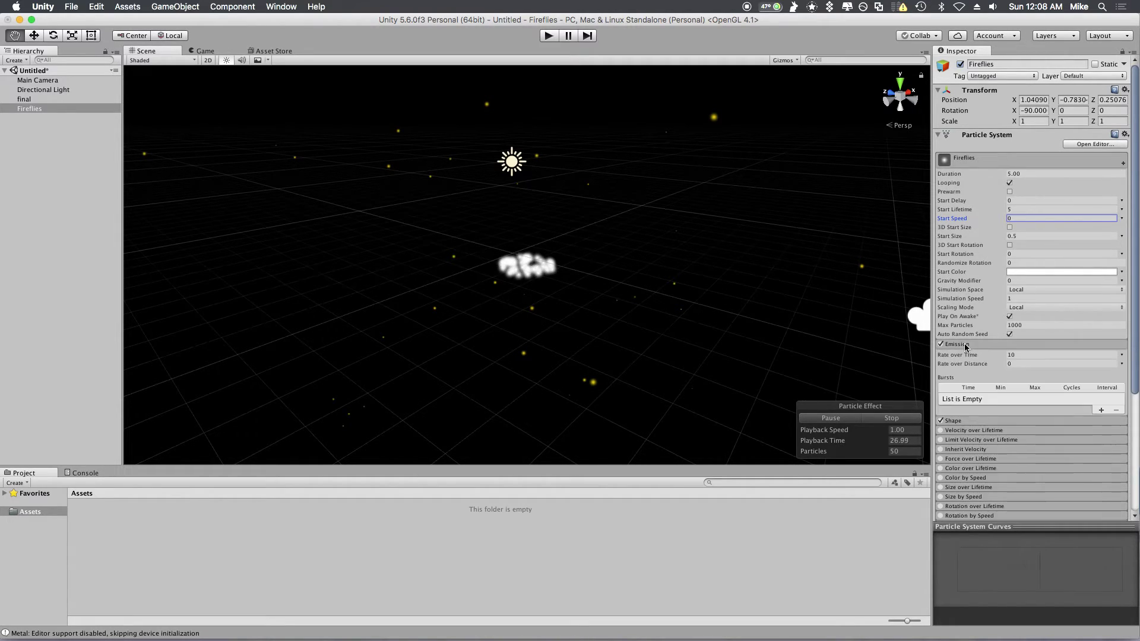
pyautogui.click(1026, 356)
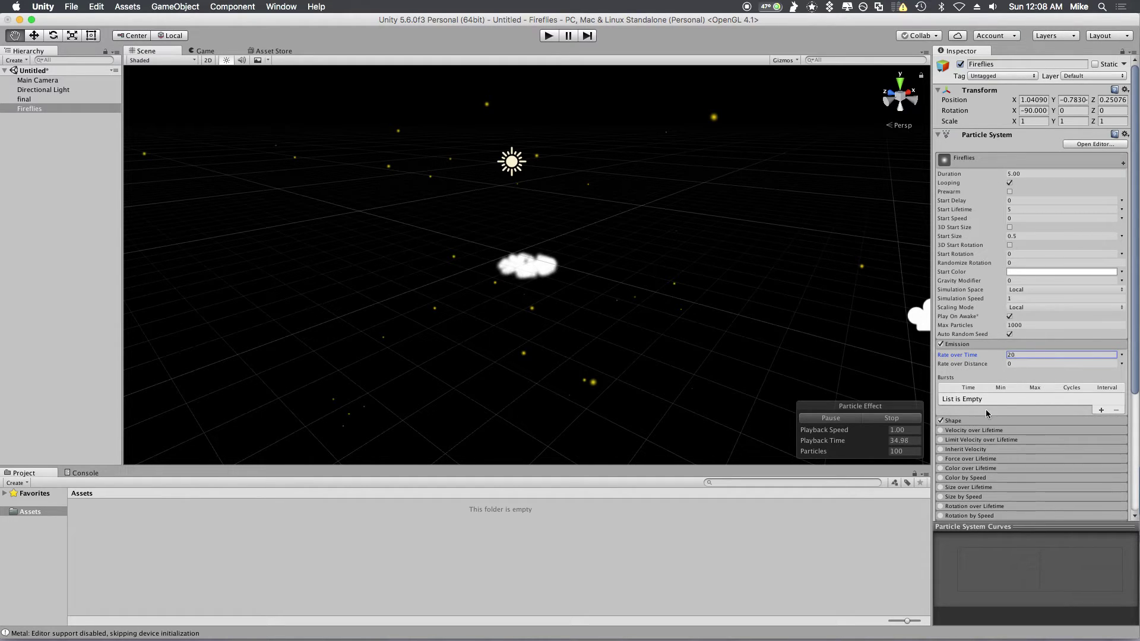
# - Change the Shape module to a Sphere emitter with radius 10
pyautogui.click(979, 346)
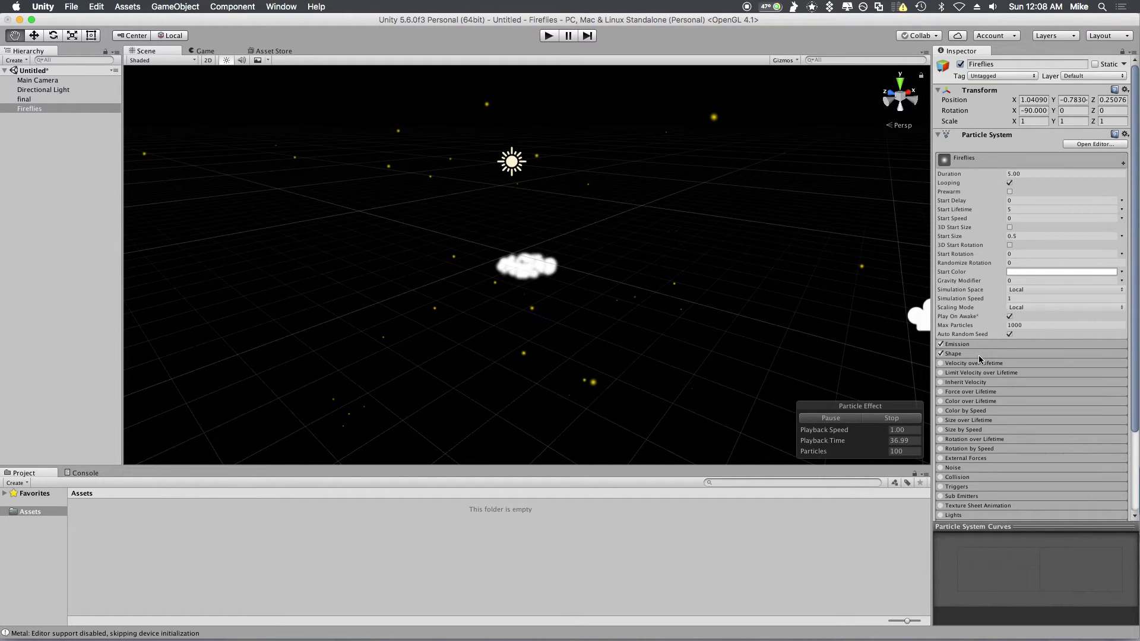
pyautogui.click(979, 354)
pyautogui.click(1033, 364)
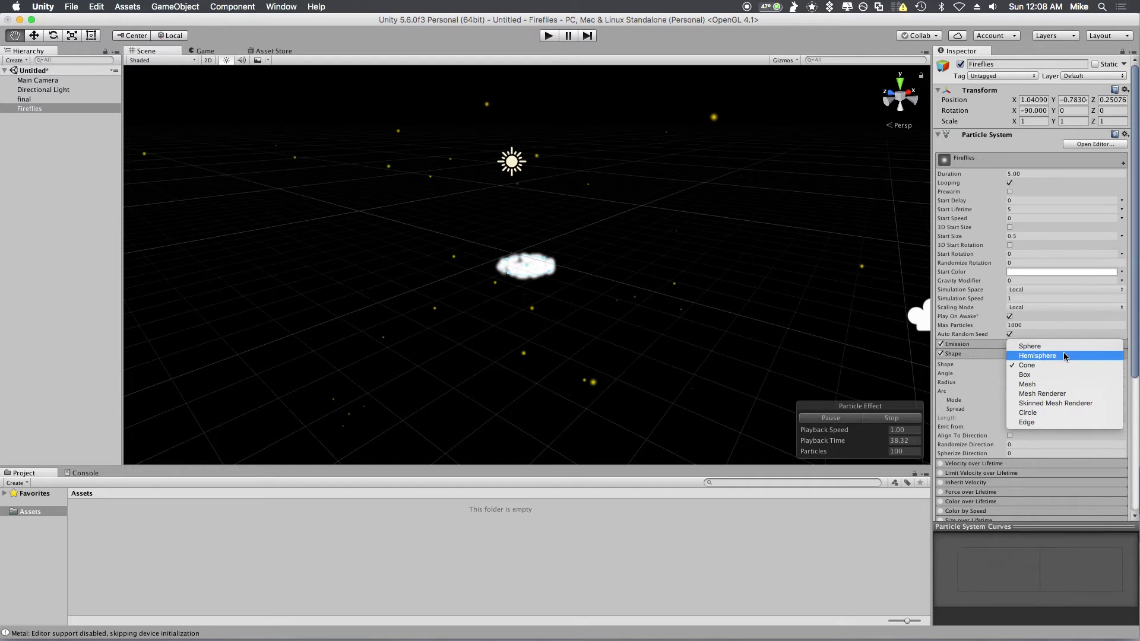
pyautogui.click(1049, 346)
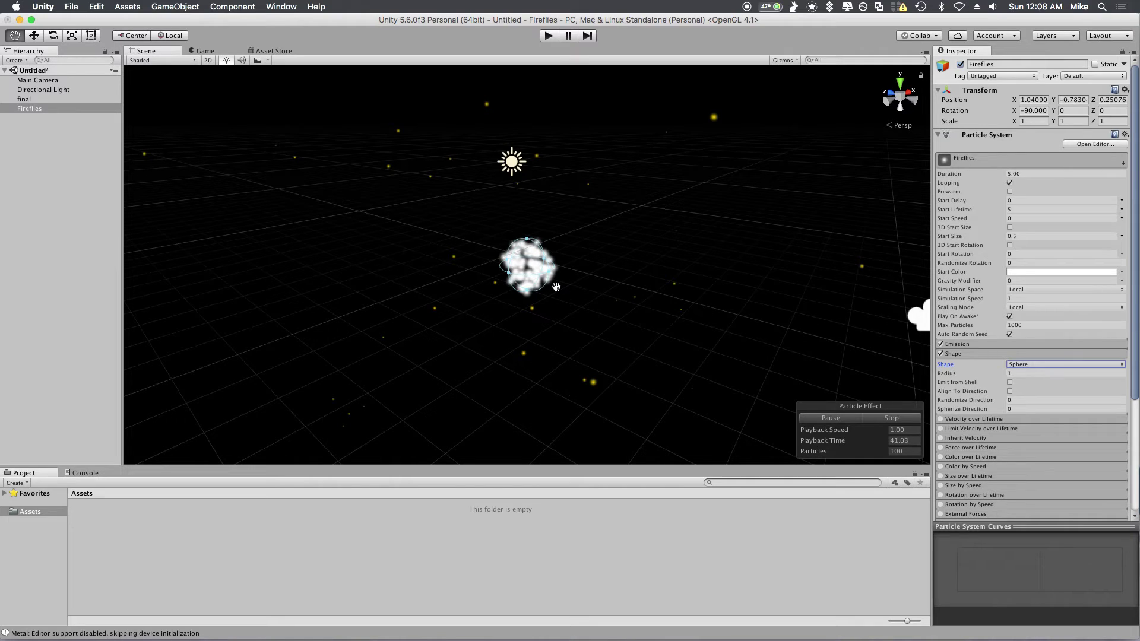
pyautogui.click(1025, 374)
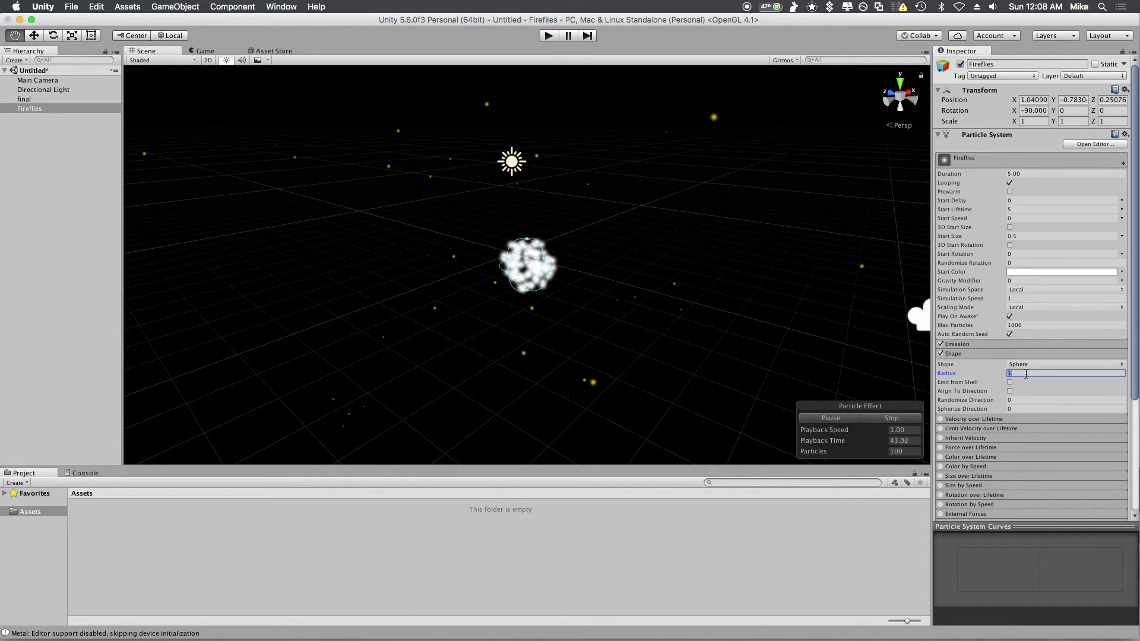
pyautogui.write('10')
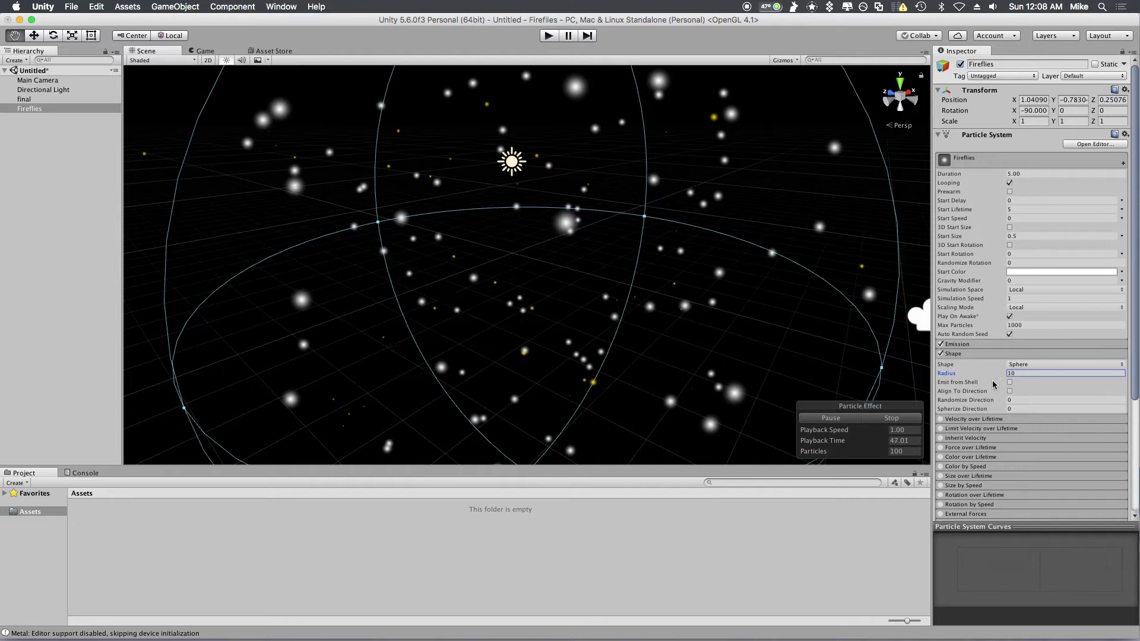
pyautogui.keyDown('alt'); pyautogui.moveTo(603, 317); pyautogui.dragTo(667, 303); pyautogui.keyUp('alt')
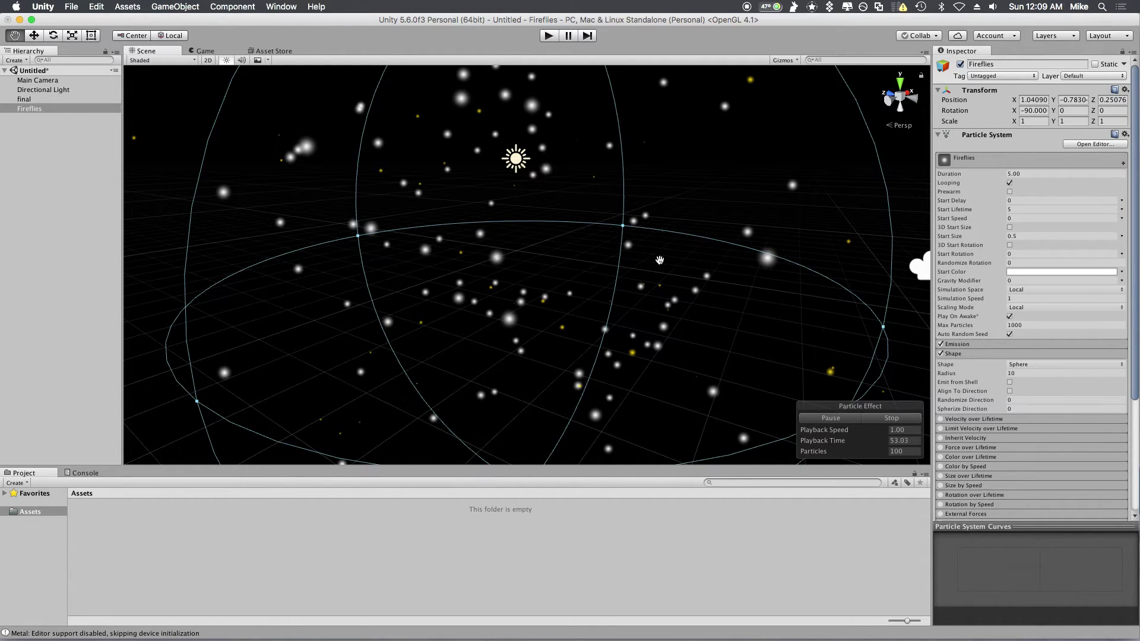
# - Enable Color over Lifetime and set the gradient's start colour to warm yellow FFCE4D
pyautogui.click(999, 457)
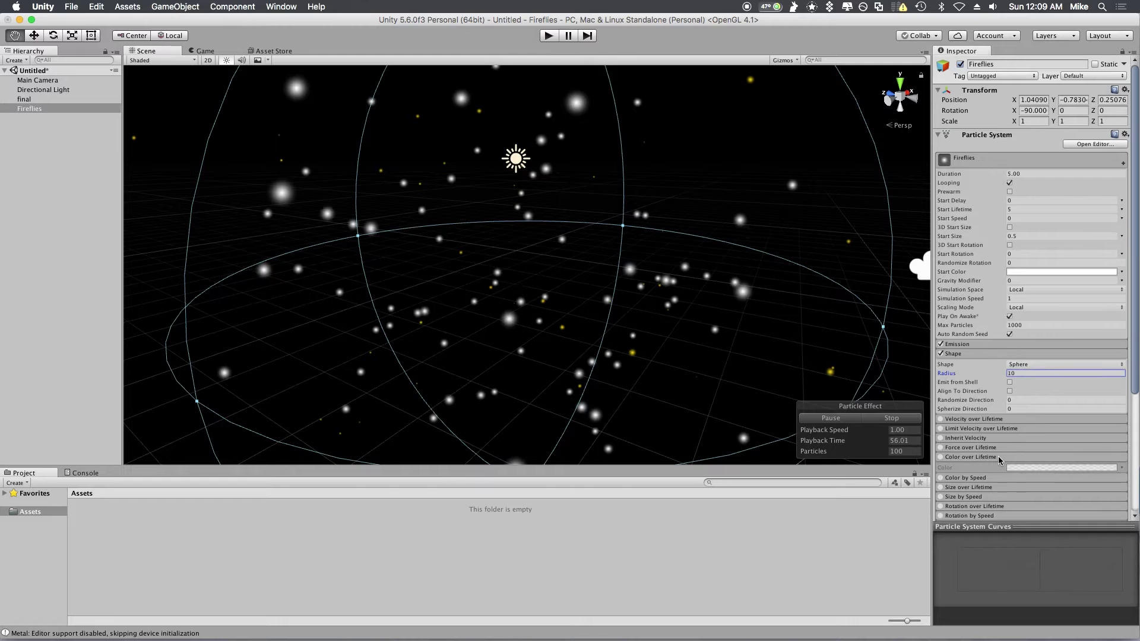
pyautogui.click(941, 457)
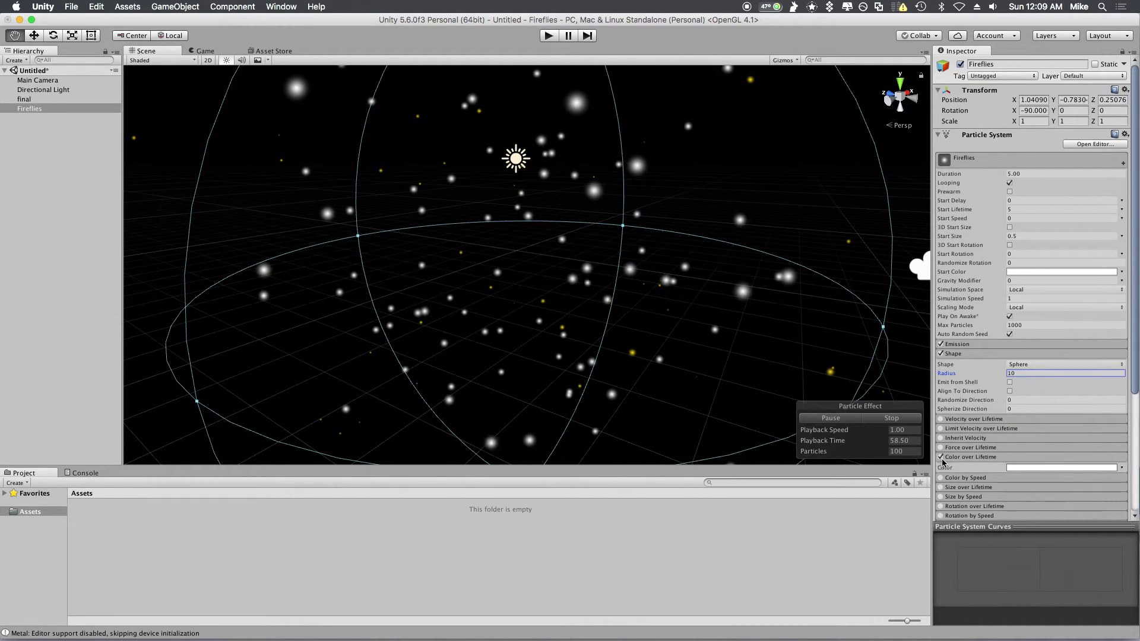
pyautogui.click(1066, 467)
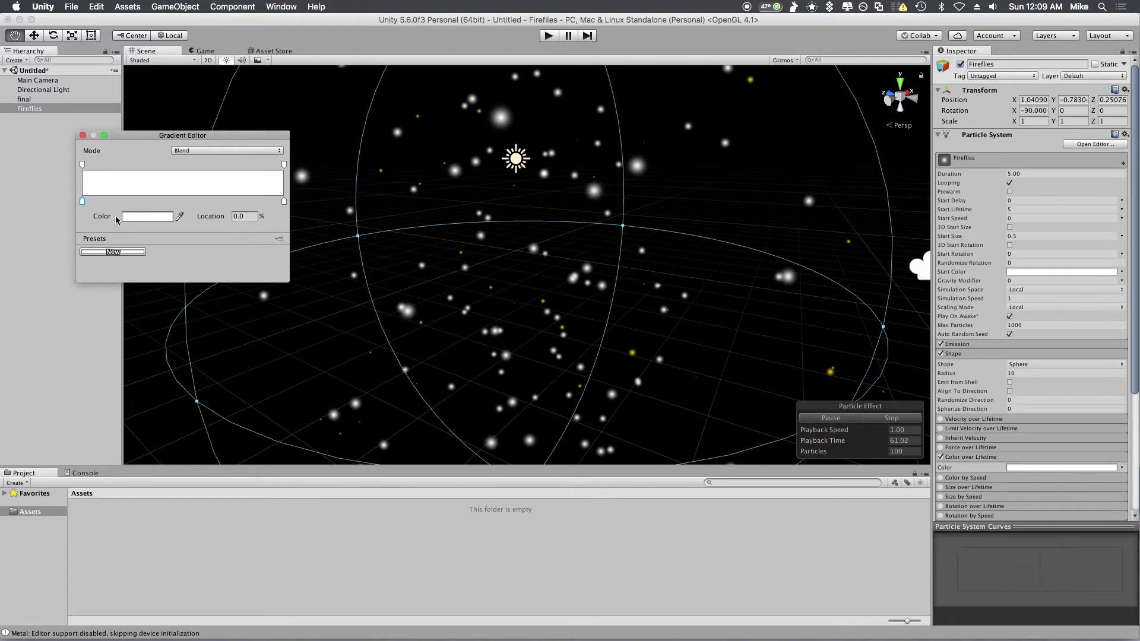
pyautogui.click(152, 216)
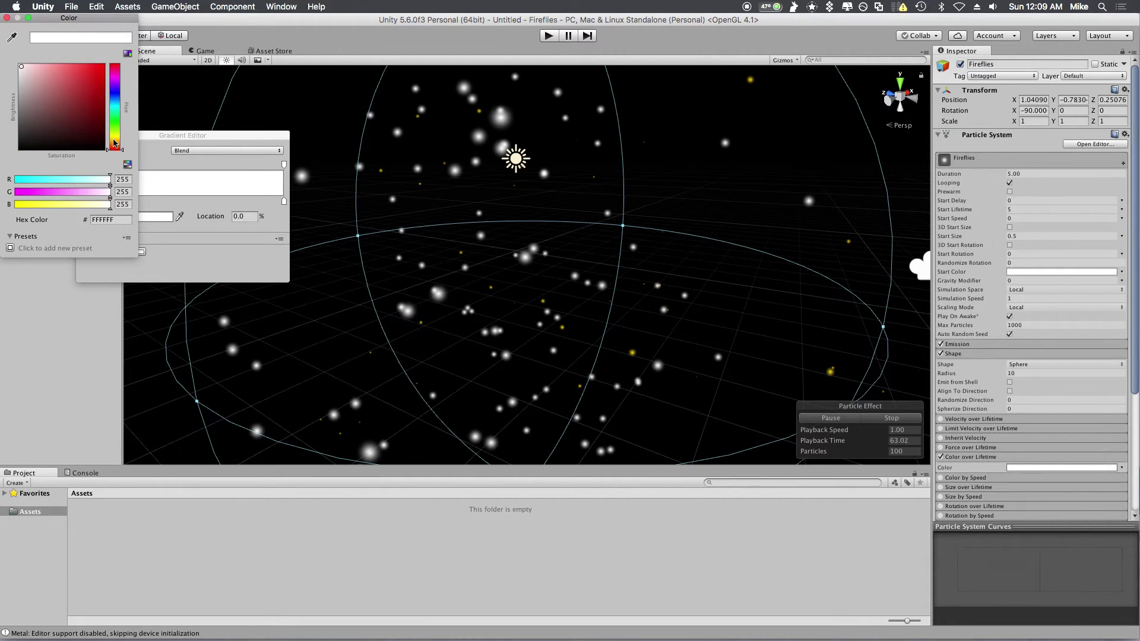
pyautogui.click(115, 140)
pyautogui.click(92, 98)
pyautogui.moveTo(92, 98); pyautogui.dragTo(77, 74)
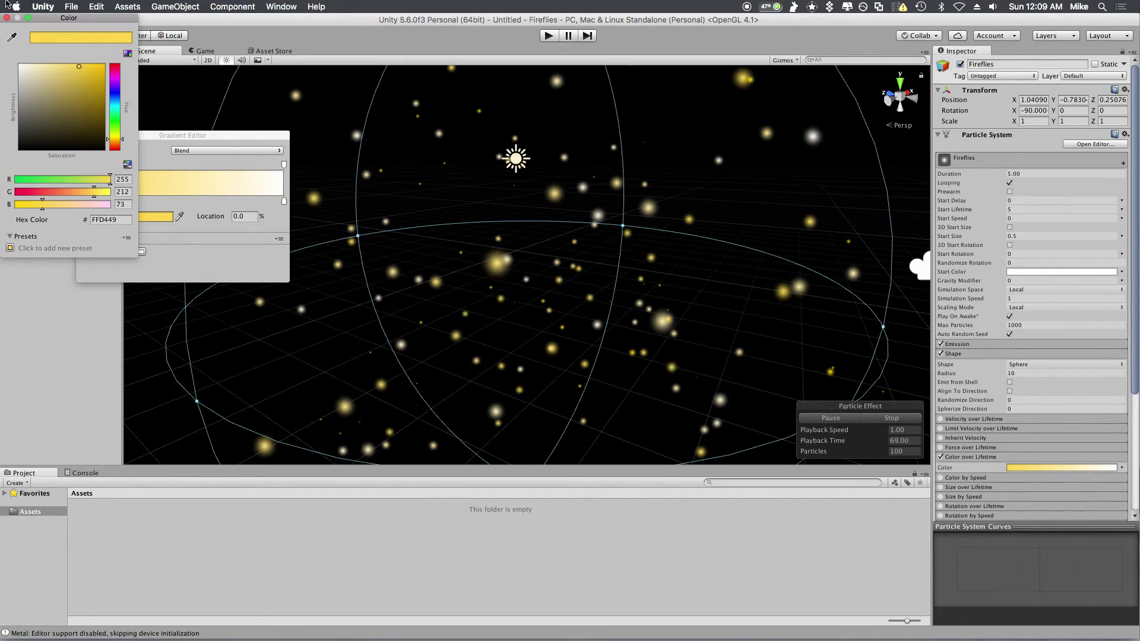
pyautogui.click(214, 199)
# - Set the gradient's end colour to bright yellow FDCE07 and close the colour editors
pyautogui.click(284, 201)
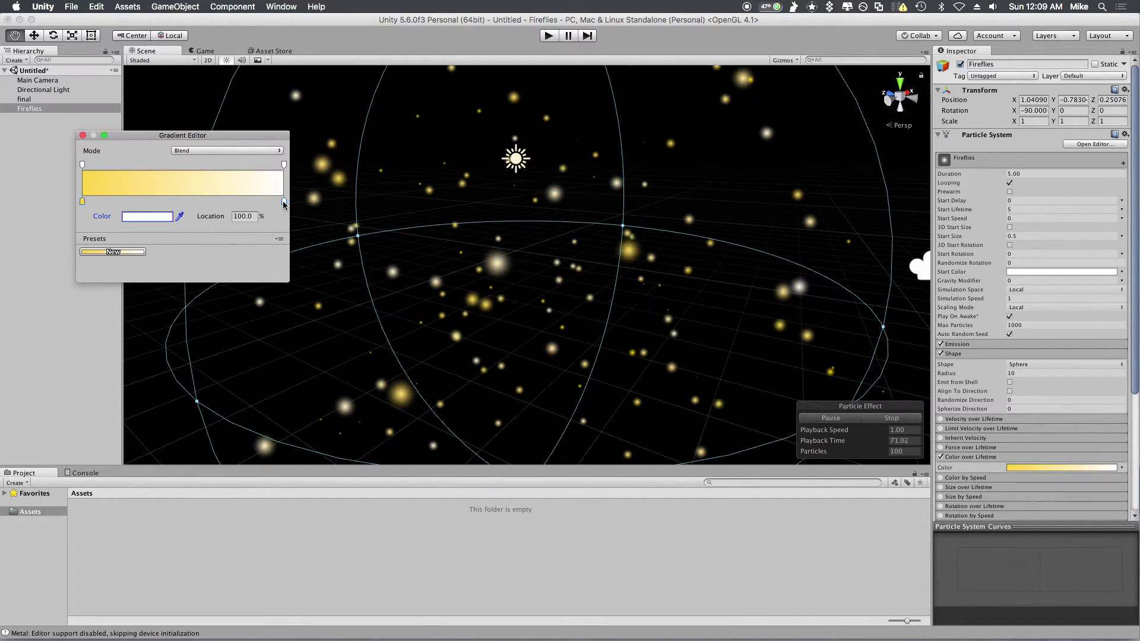
pyautogui.click(148, 217)
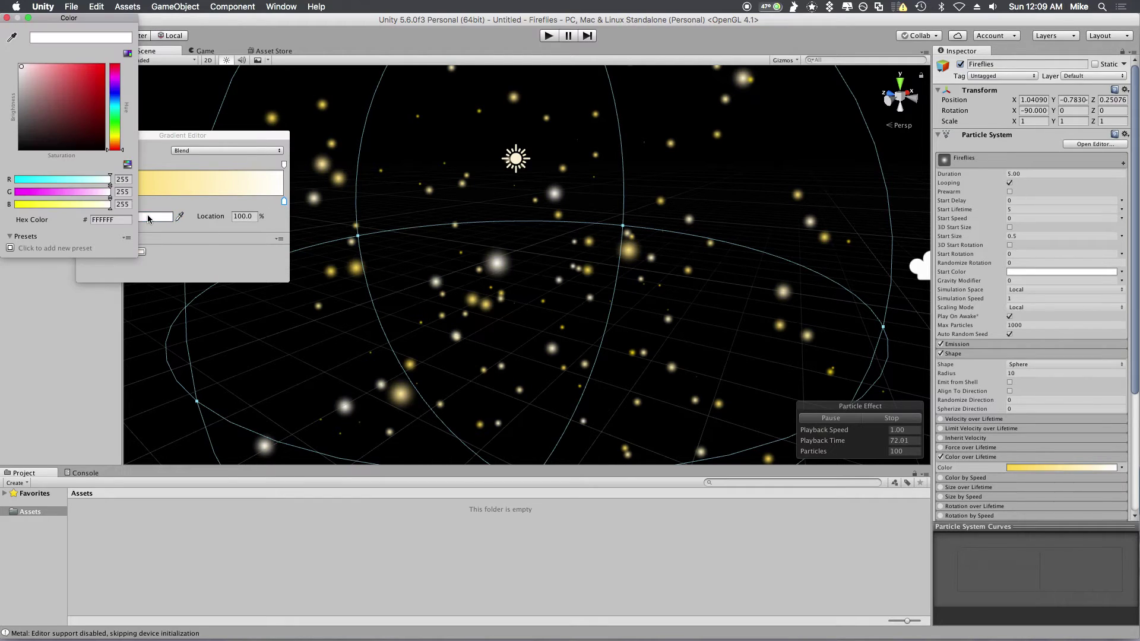
pyautogui.click(117, 137)
pyautogui.moveTo(89, 101)
pyautogui.mouseDown()
pyautogui.moveTo(83, 88)
pyautogui.moveTo(104, 65)
pyautogui.mouseUp()
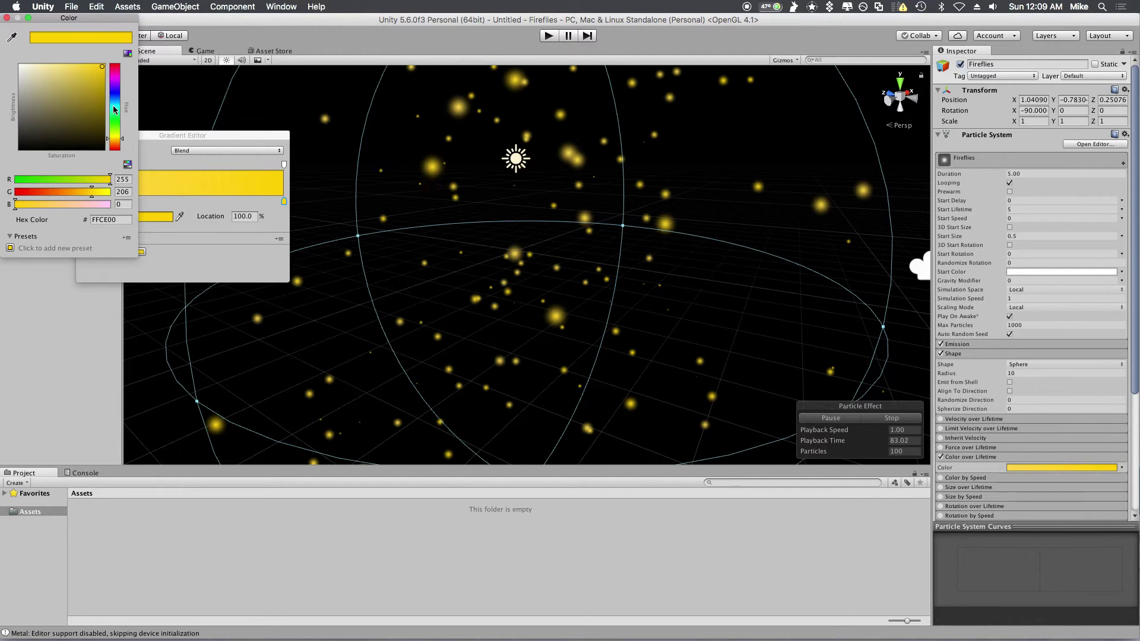
pyautogui.click(6, 17)
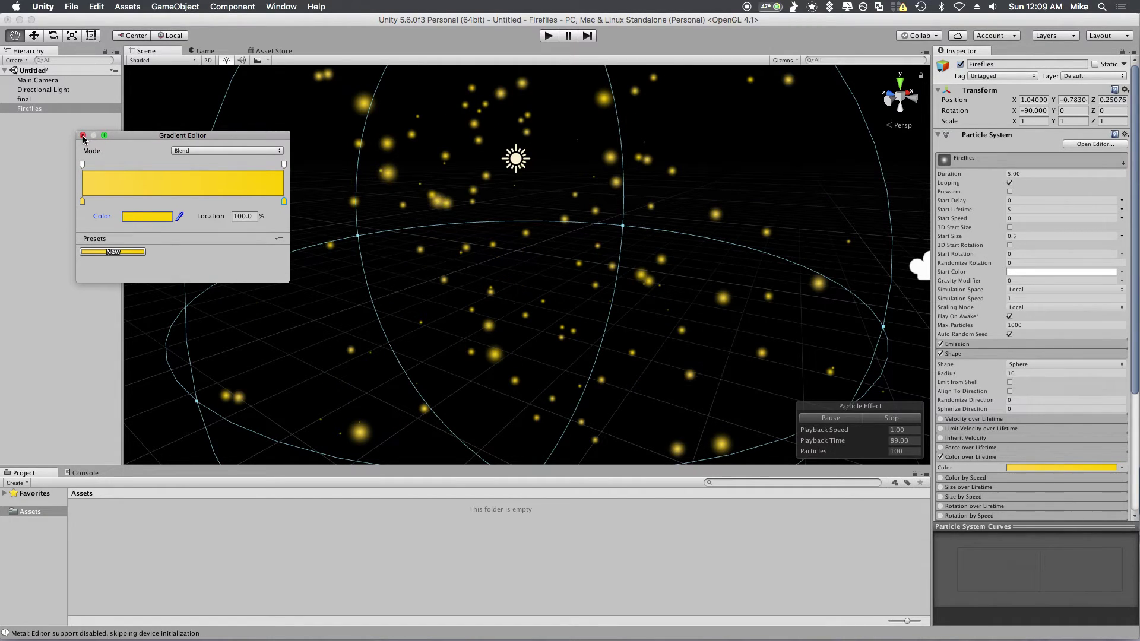
pyautogui.click(83, 136)
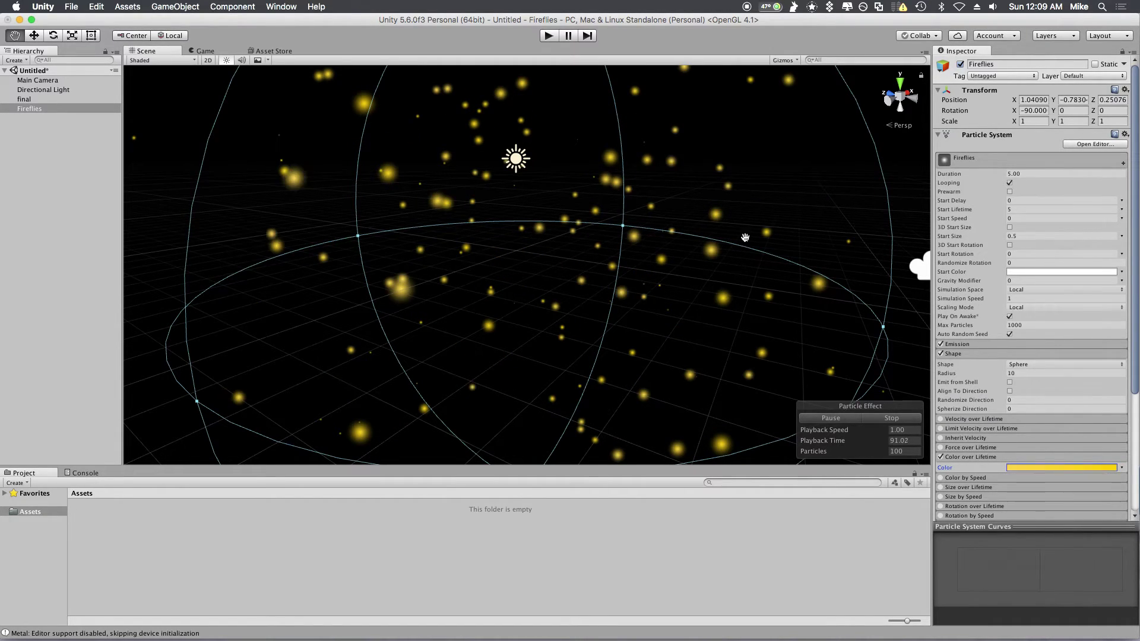
# - Enable Size over Lifetime with a descending curve starting at 0.66
pyautogui.click(956, 353)
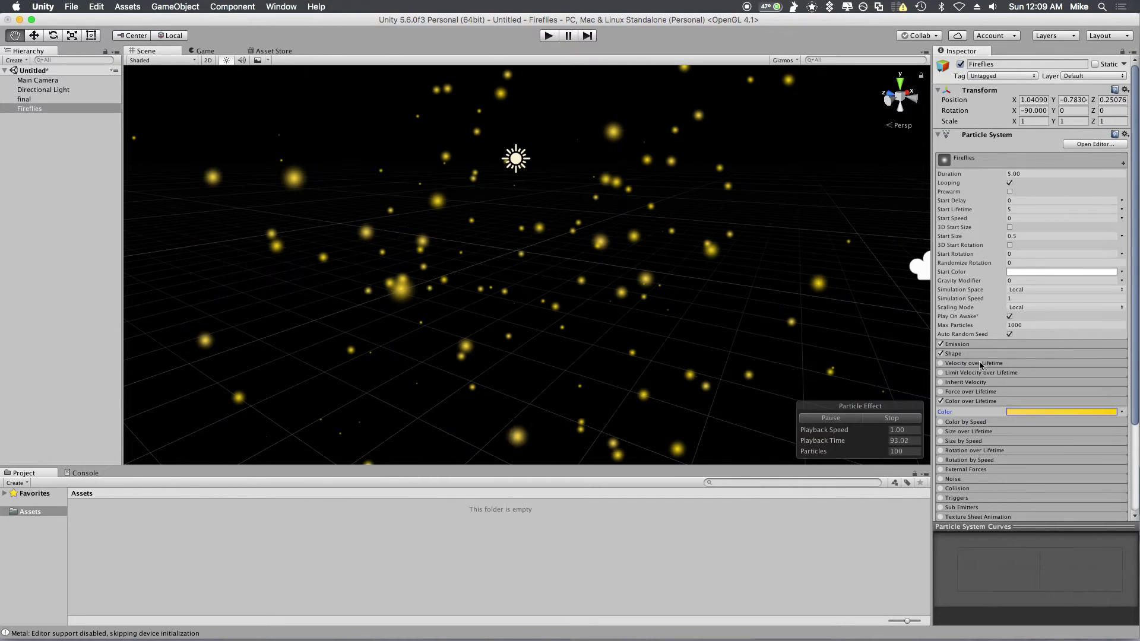
pyautogui.click(982, 432)
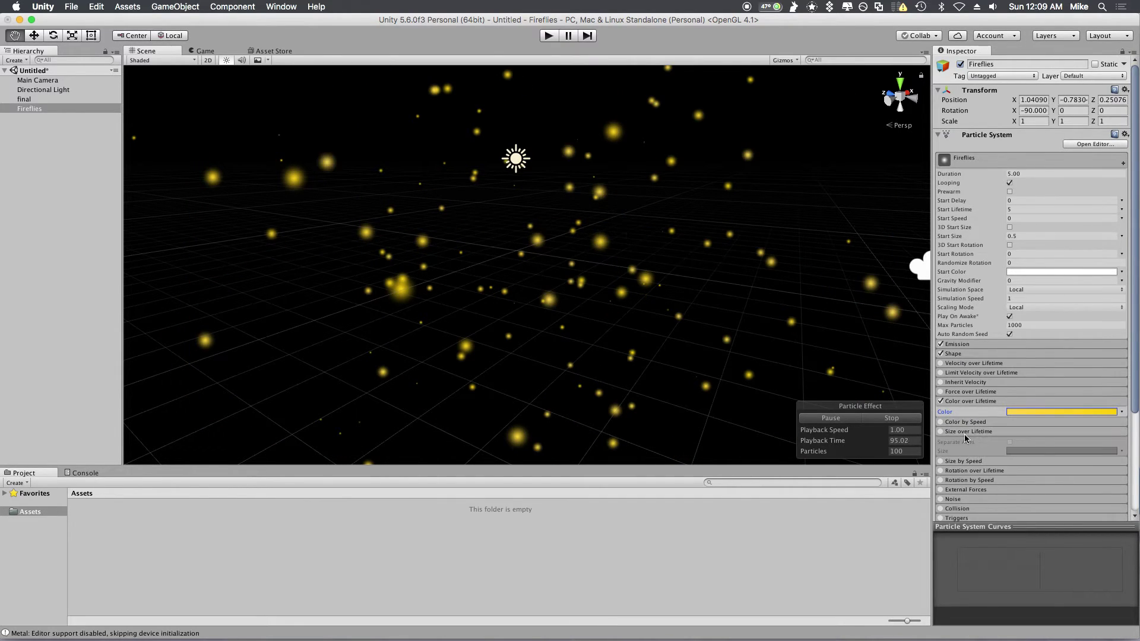
pyautogui.click(1045, 451)
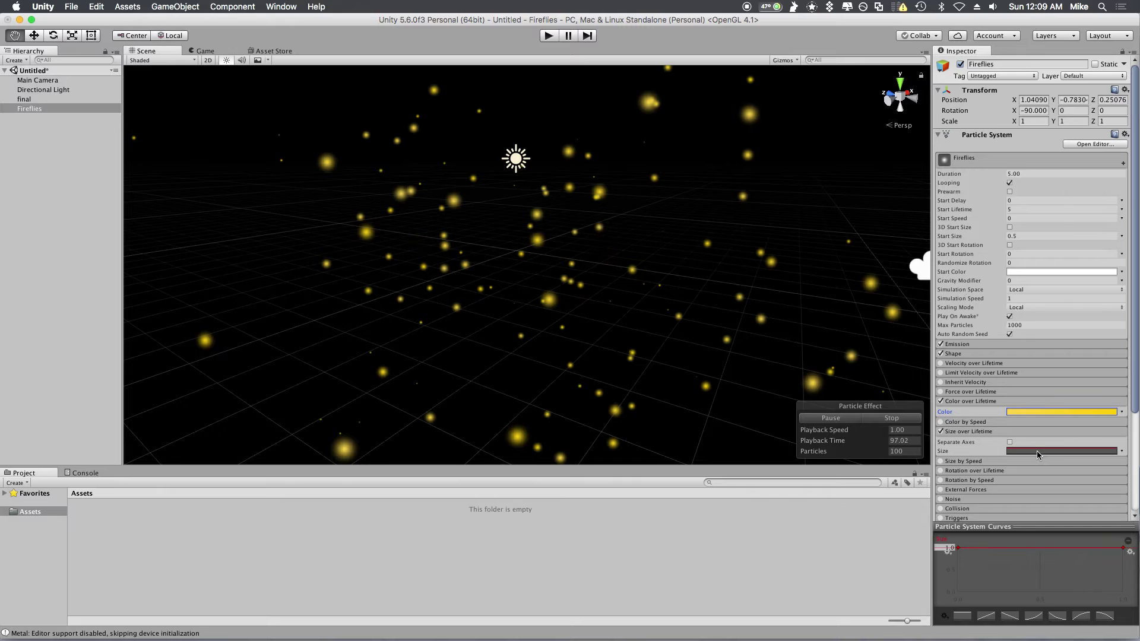
pyautogui.click(1054, 617)
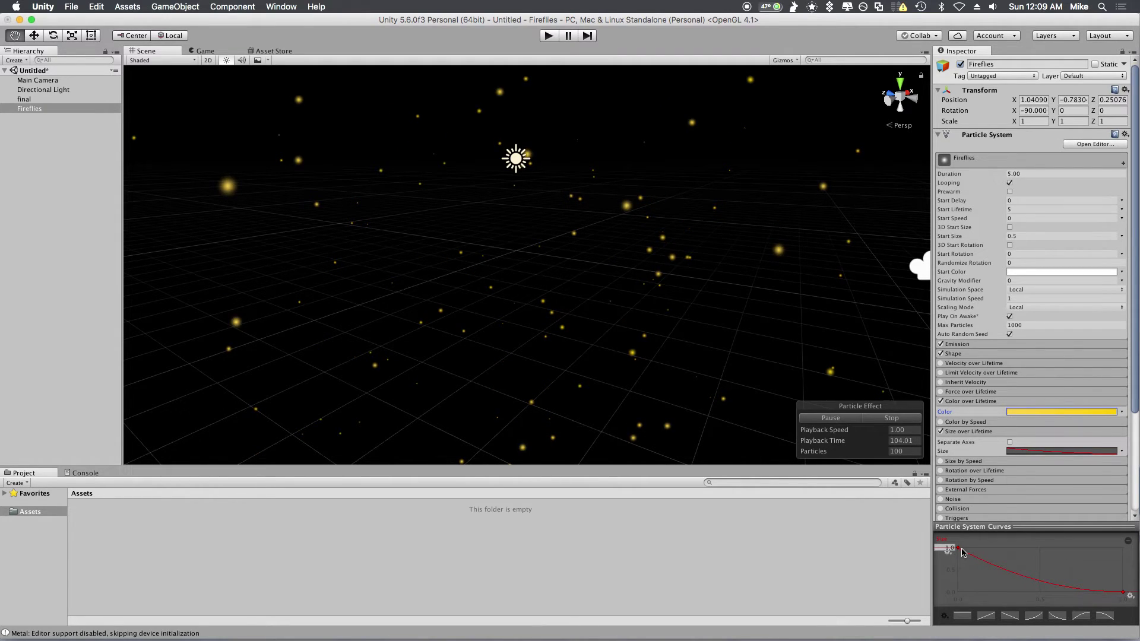
pyautogui.moveTo(963, 553); pyautogui.dragTo(963, 578)
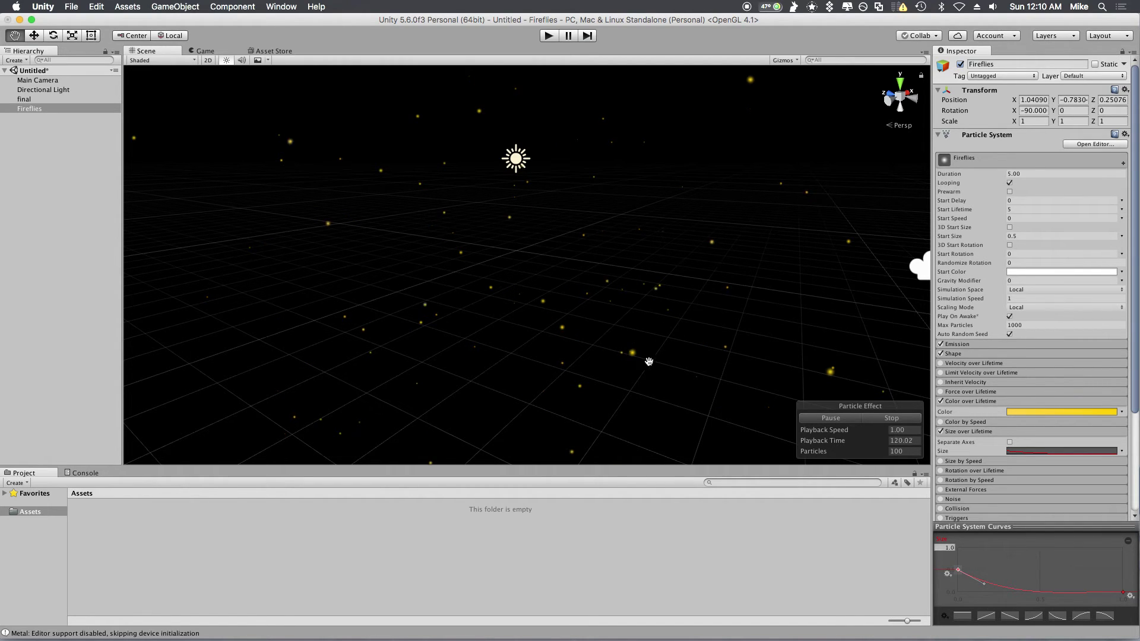
pyautogui.keyDown('alt'); pyautogui.moveTo(674, 351); pyautogui.dragTo(624, 346); pyautogui.keyUp('alt')
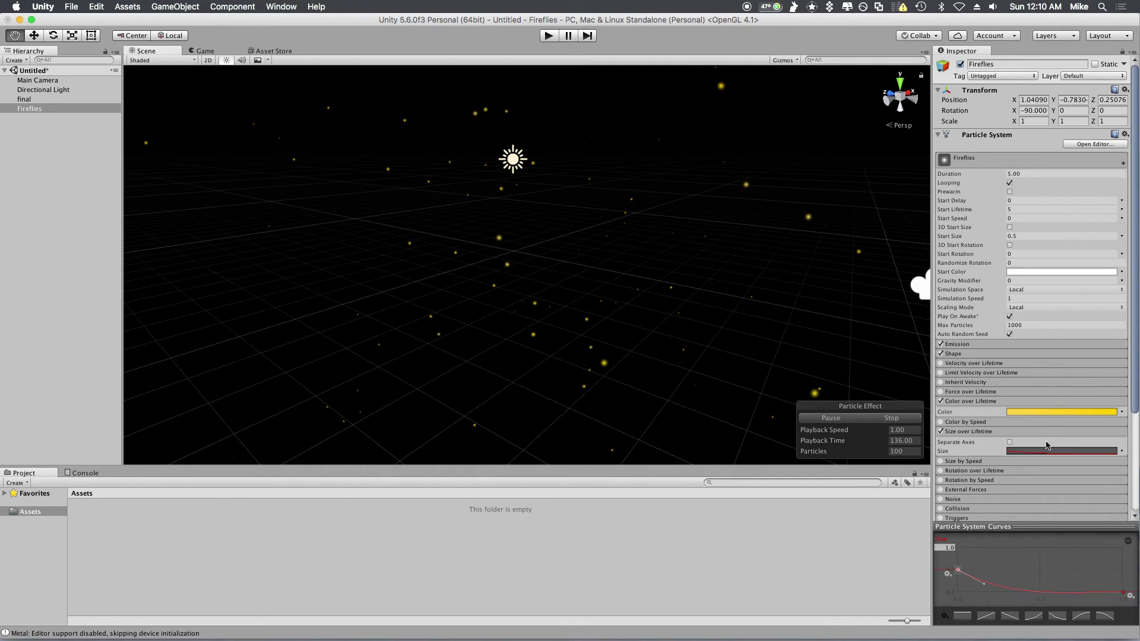
pyautogui.scroll(-3, 1021, 431)
# - Enable the Noise module with strength 0.5 and frequency 0.8
pyautogui.scroll(-2, 967, 378)
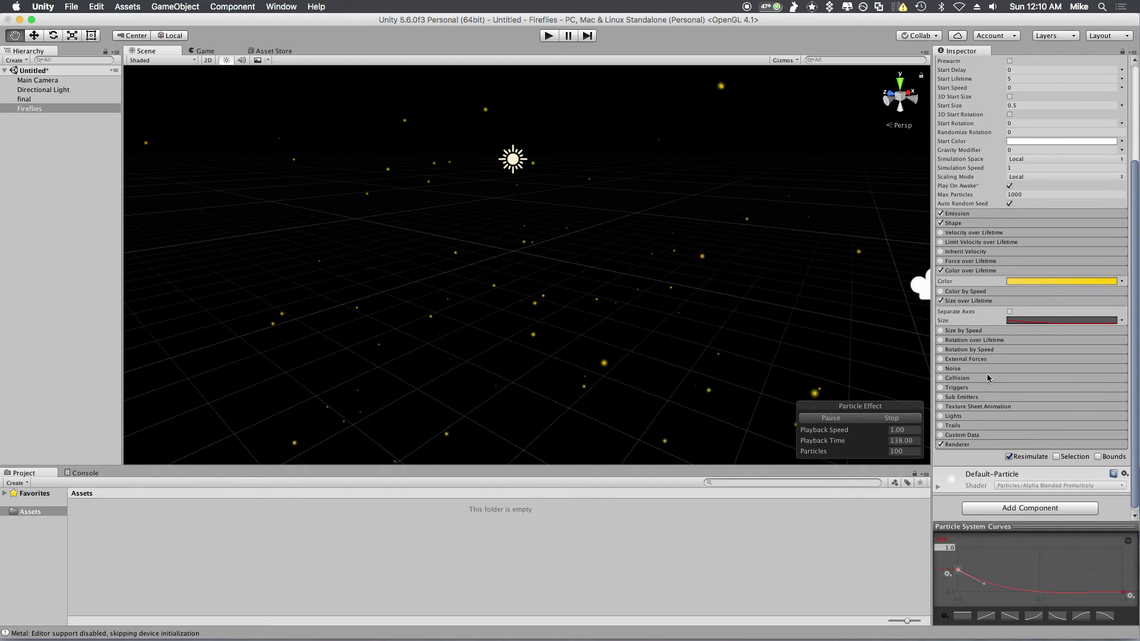
pyautogui.click(978, 368)
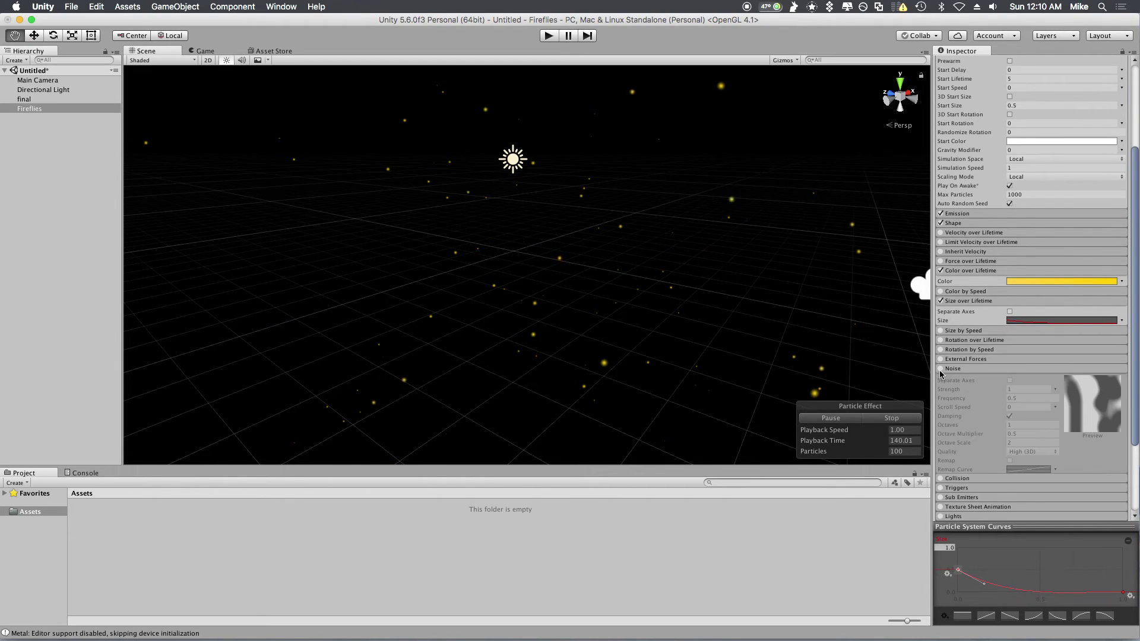
pyautogui.click(940, 369)
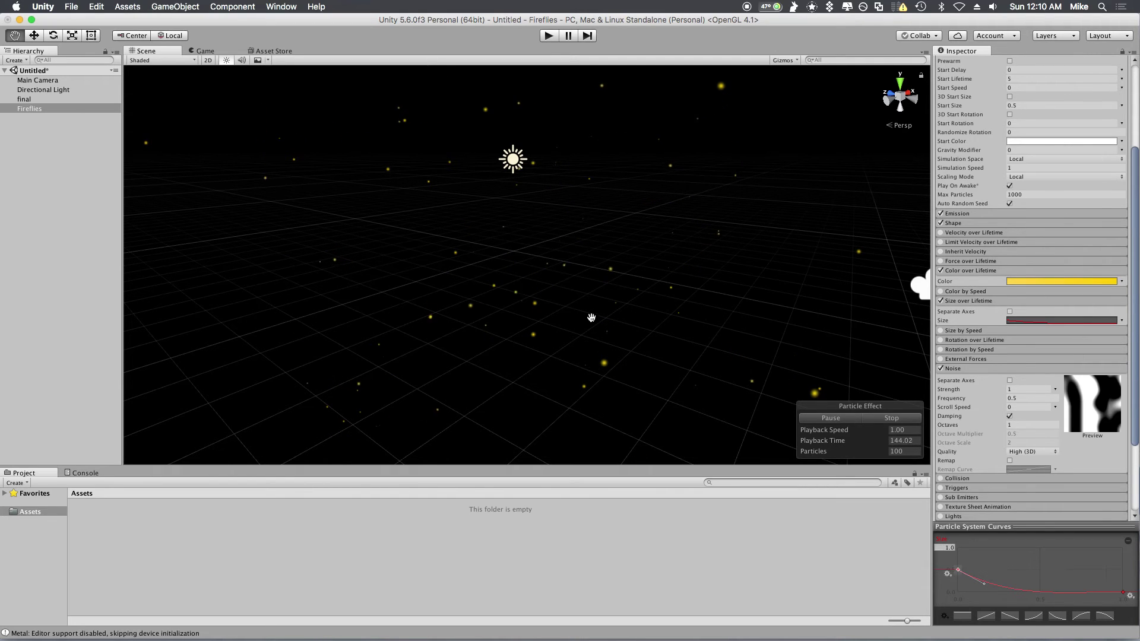
pyautogui.keyDown('alt'); pyautogui.moveTo(574, 318); pyautogui.dragTo(633, 306); pyautogui.keyUp('alt')
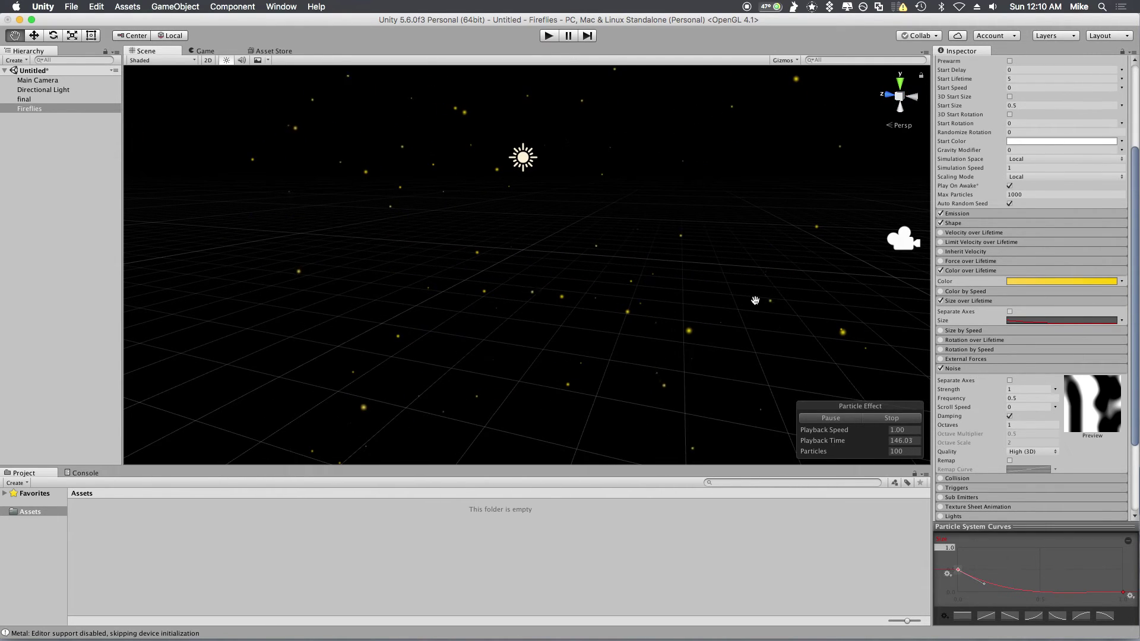
pyautogui.keyDown('alt'); pyautogui.moveTo(754, 300); pyautogui.dragTo(725, 308); pyautogui.keyUp('alt')
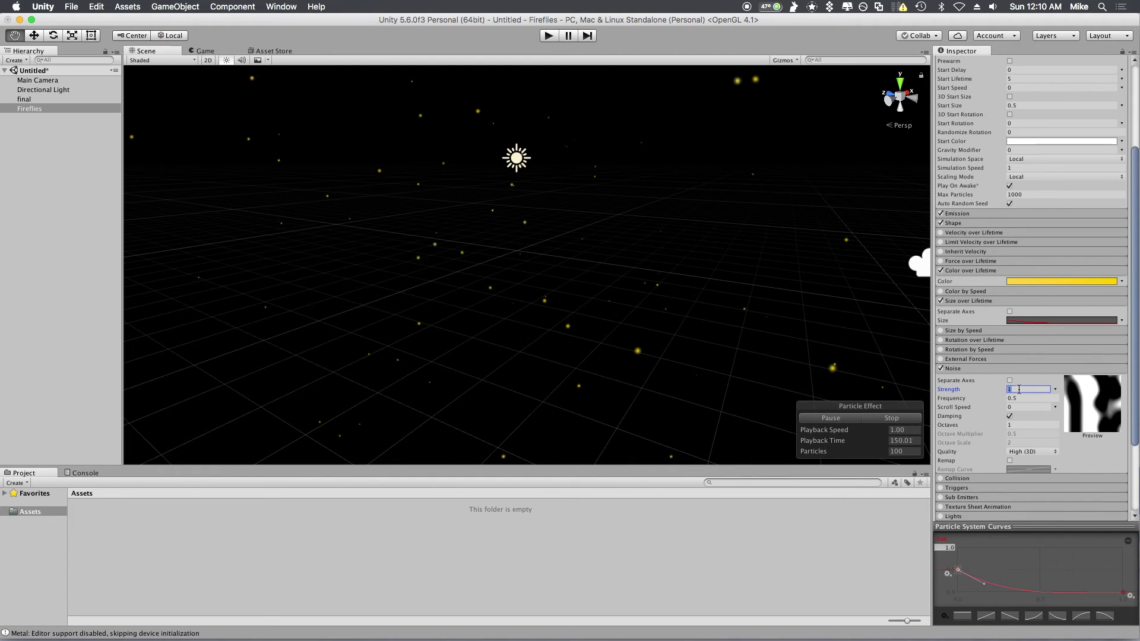
pyautogui.write('.5')
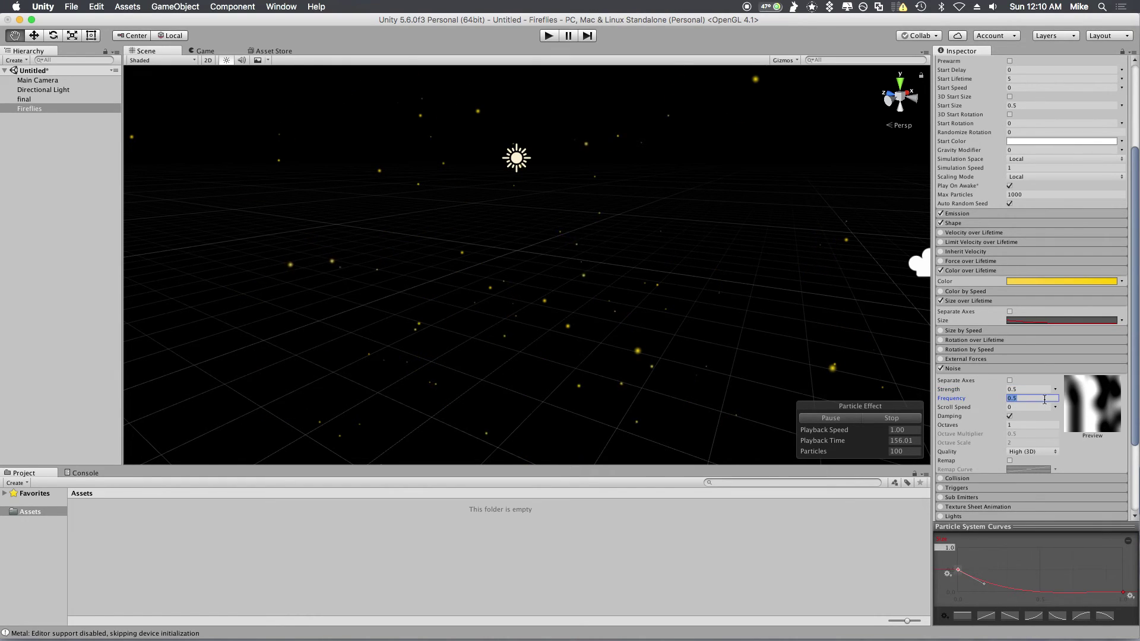
pyautogui.write('.8')
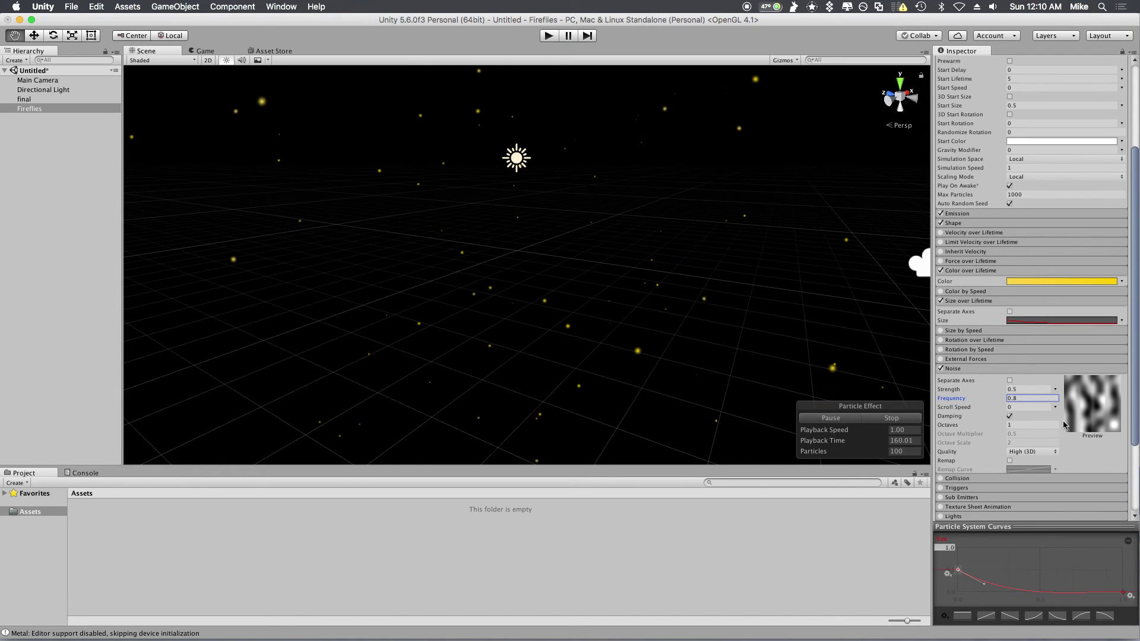
pyautogui.click(46, 101)
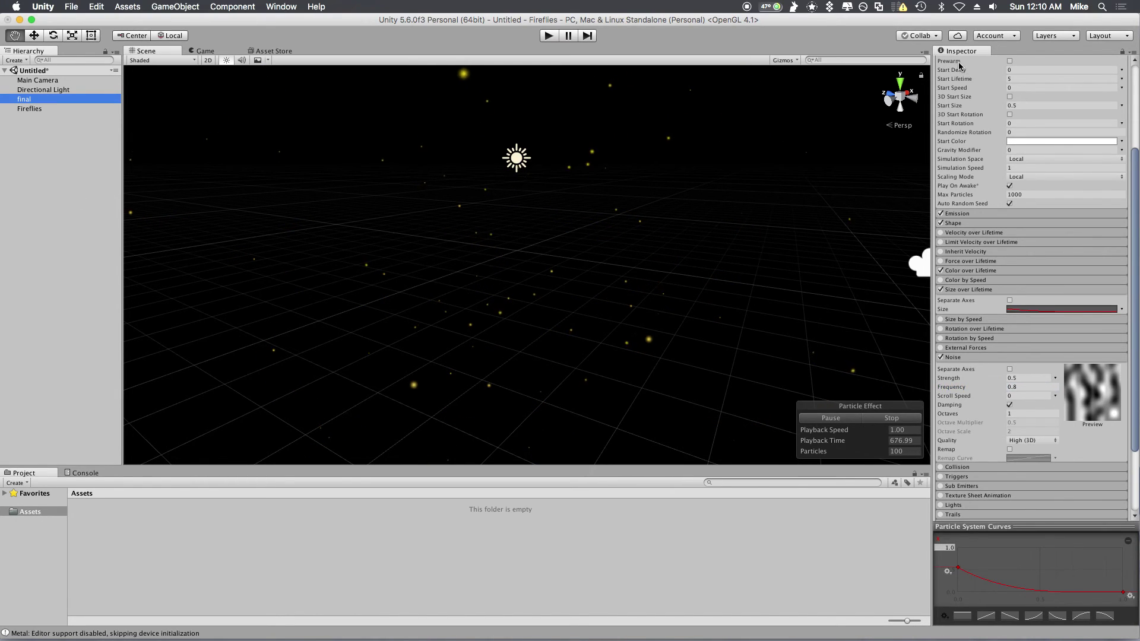
# - Deactivate the 'final' object and reselect the Fireflies particle system
pyautogui.scroll(-10, 1011, 155)
pyautogui.scroll(20, 1011, 155)
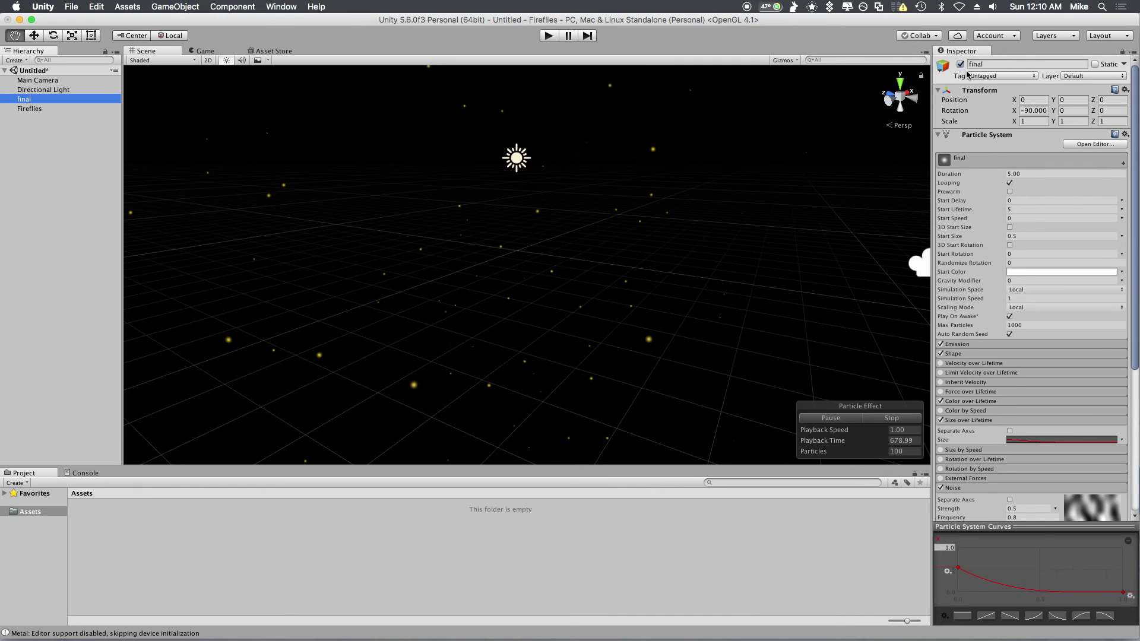
pyautogui.click(960, 64)
pyautogui.click(30, 108)
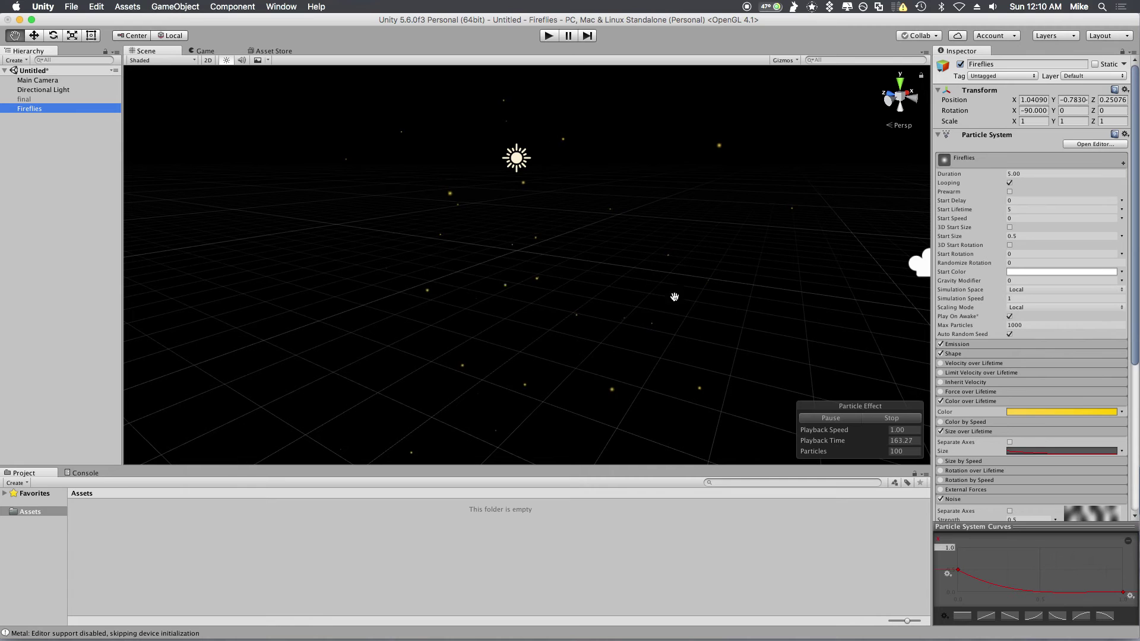
pyautogui.keyDown('alt'); pyautogui.moveTo(658, 288); pyautogui.dragTo(681, 306); pyautogui.keyUp('alt')
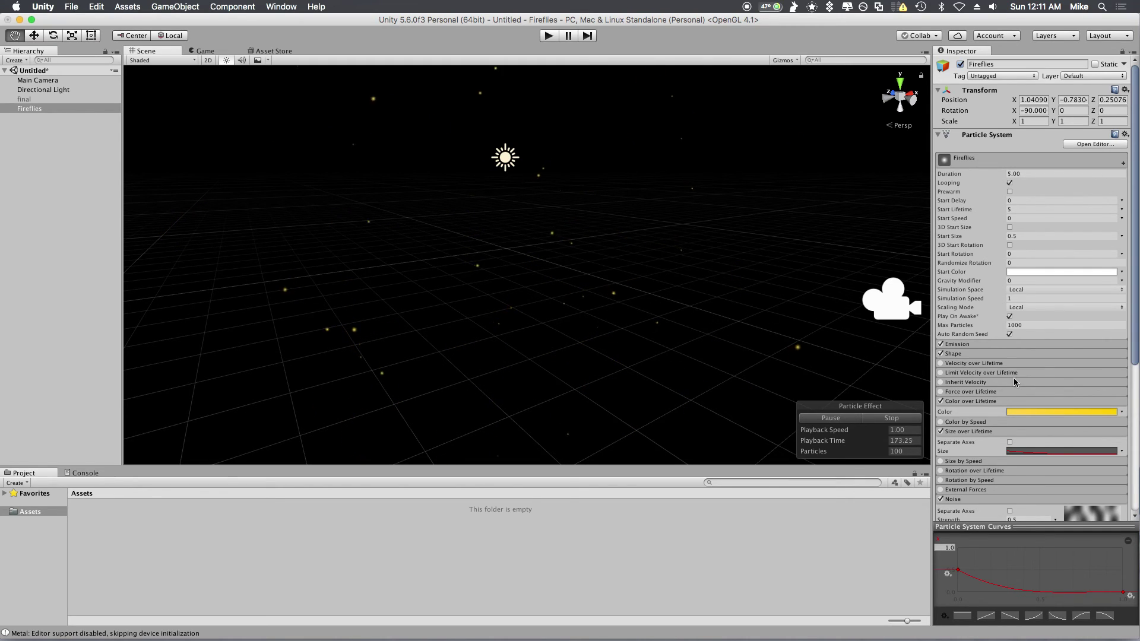
pyautogui.click(974, 353)
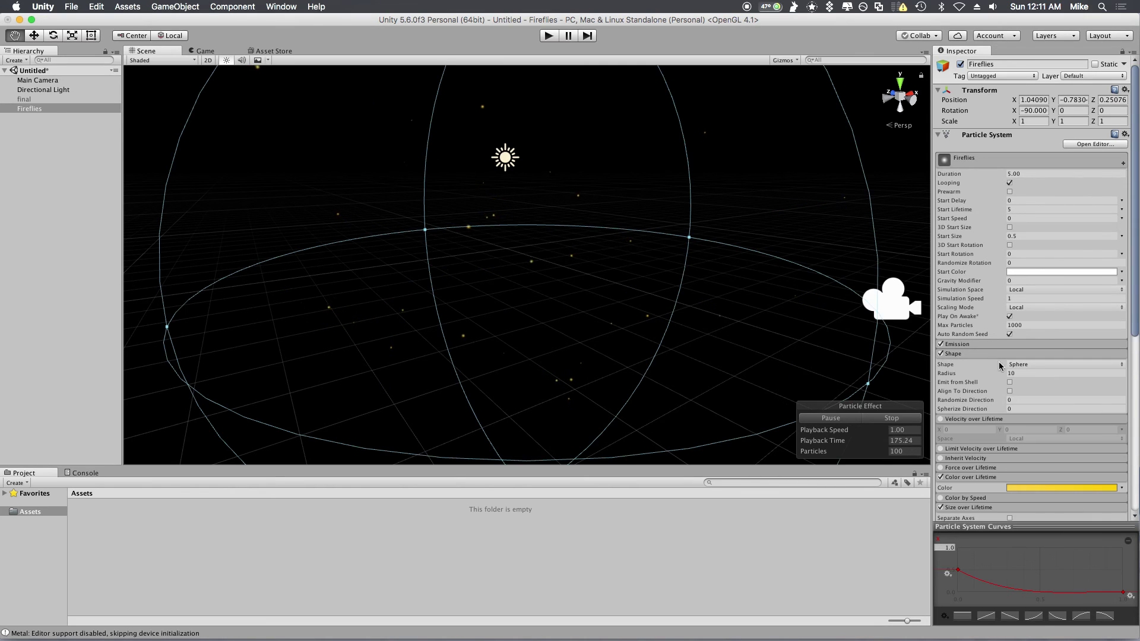
# - Shrink the Fireflies emission sphere radius to 3
pyautogui.click(1019, 374)
pyautogui.write('3')
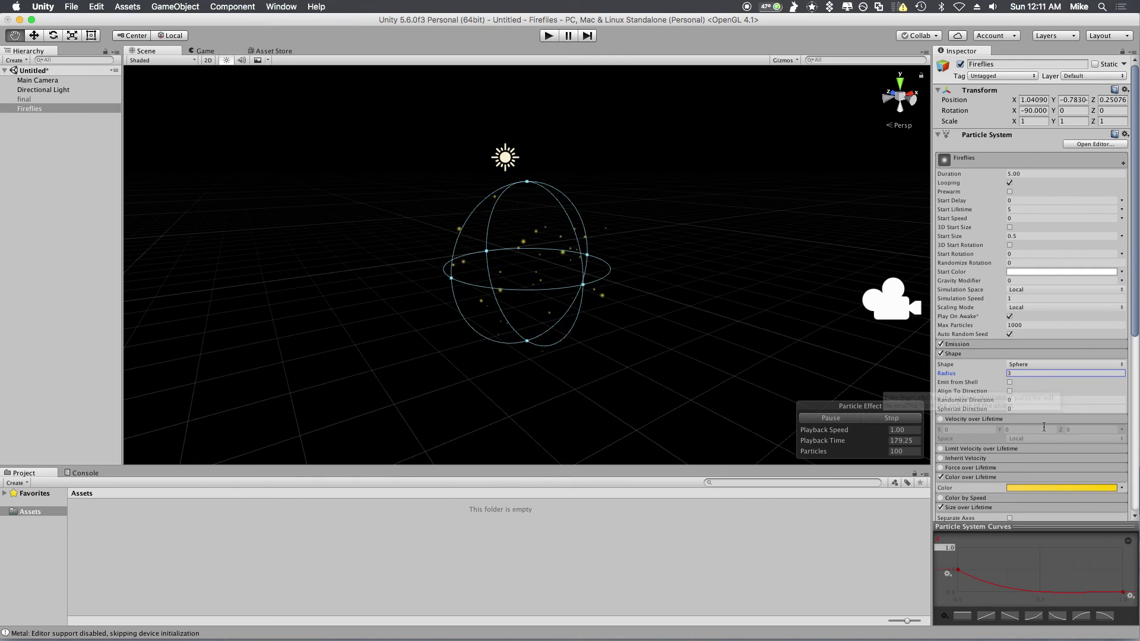
pyautogui.scroll(-5, 1017, 458)
pyautogui.scroll(-2, 1044, 445)
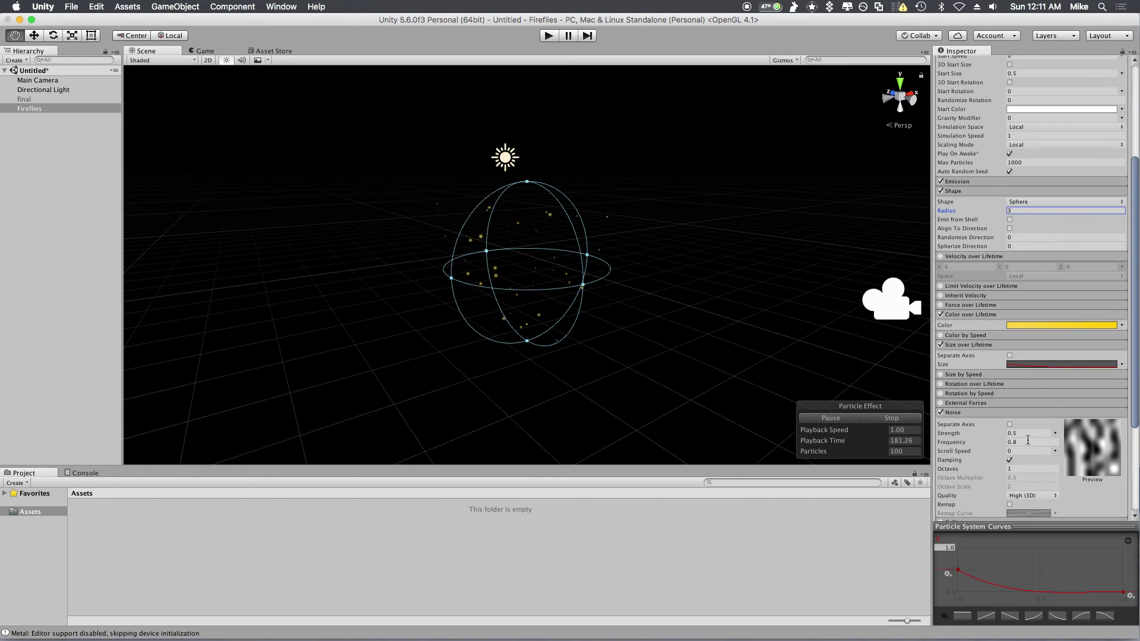
# - Lower the Noise strength to 0.1
pyautogui.click(1027, 433)
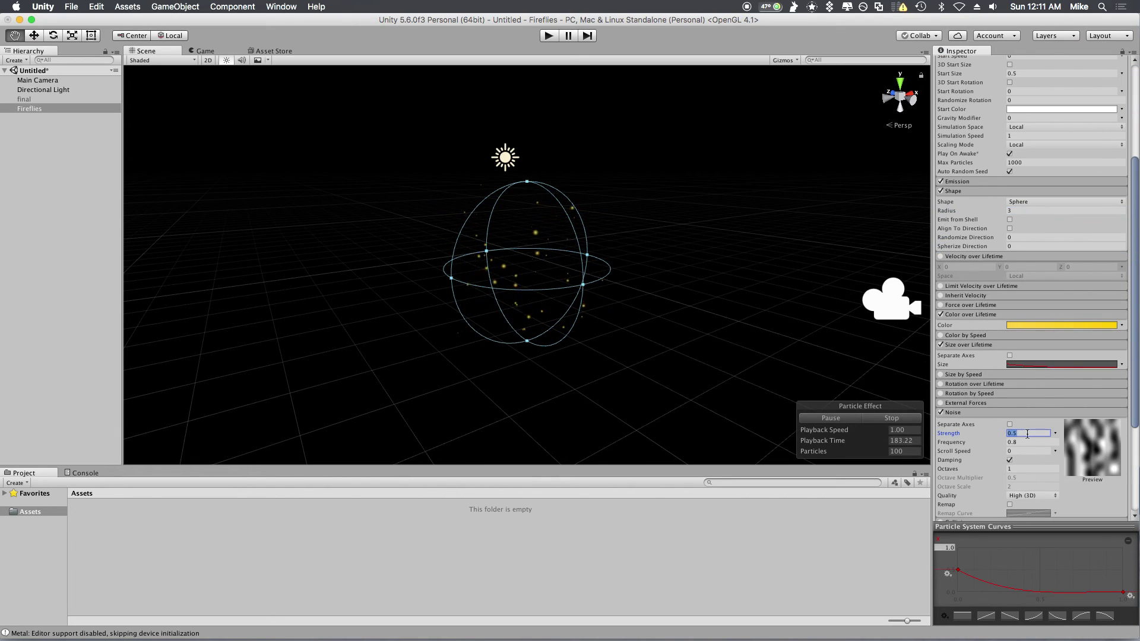
pyautogui.write('.2')
pyautogui.press('BackSpace')
pyautogui.write('1')
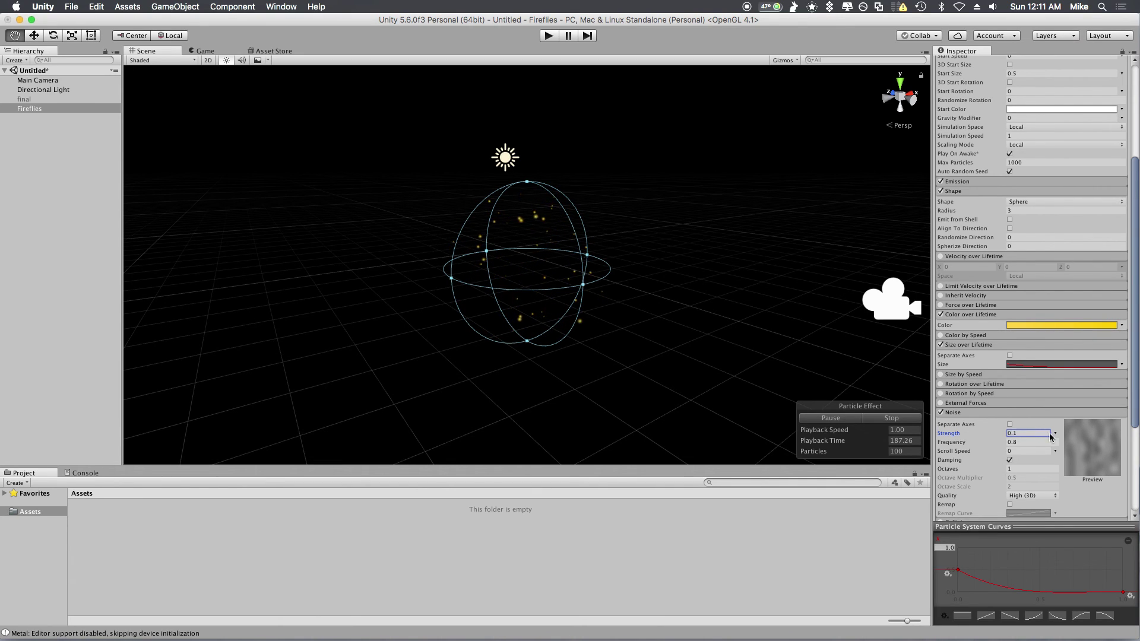
pyautogui.keyDown('alt'); pyautogui.moveTo(521, 301); pyautogui.dragTo(570, 350); pyautogui.keyUp('alt')
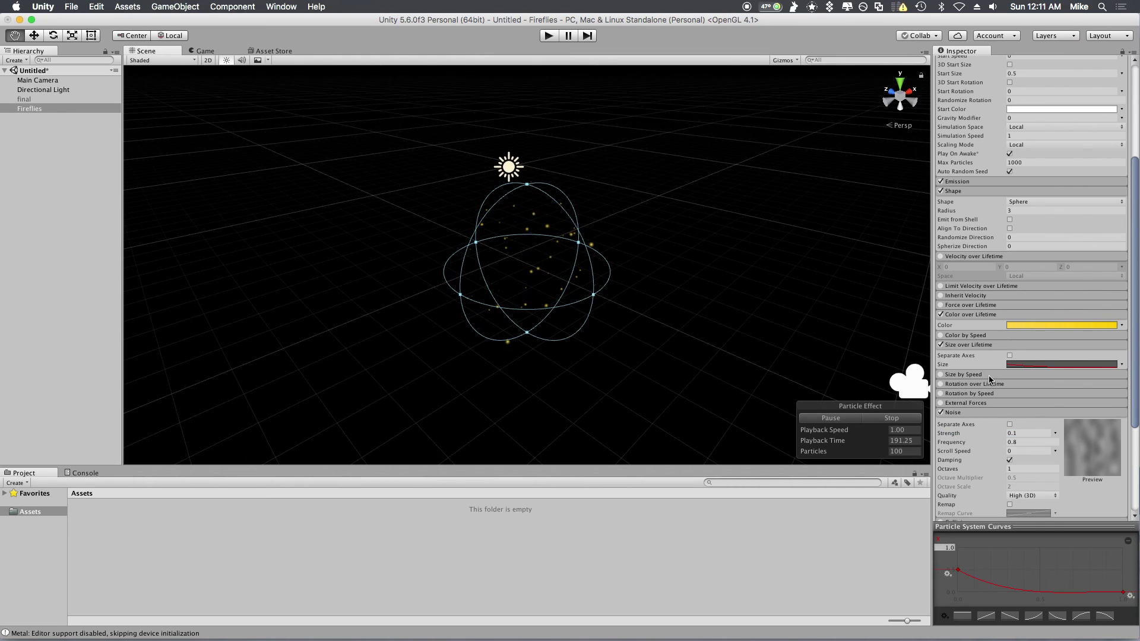
pyautogui.keyDown('alt'); pyautogui.moveTo(682, 349); pyautogui.dragTo(580, 283); pyautogui.keyUp('alt')
# - Frame the fireflies, preview them in the Game view, then go back to the Scene view
pyautogui.press('f')
pyautogui.click(191, 54)
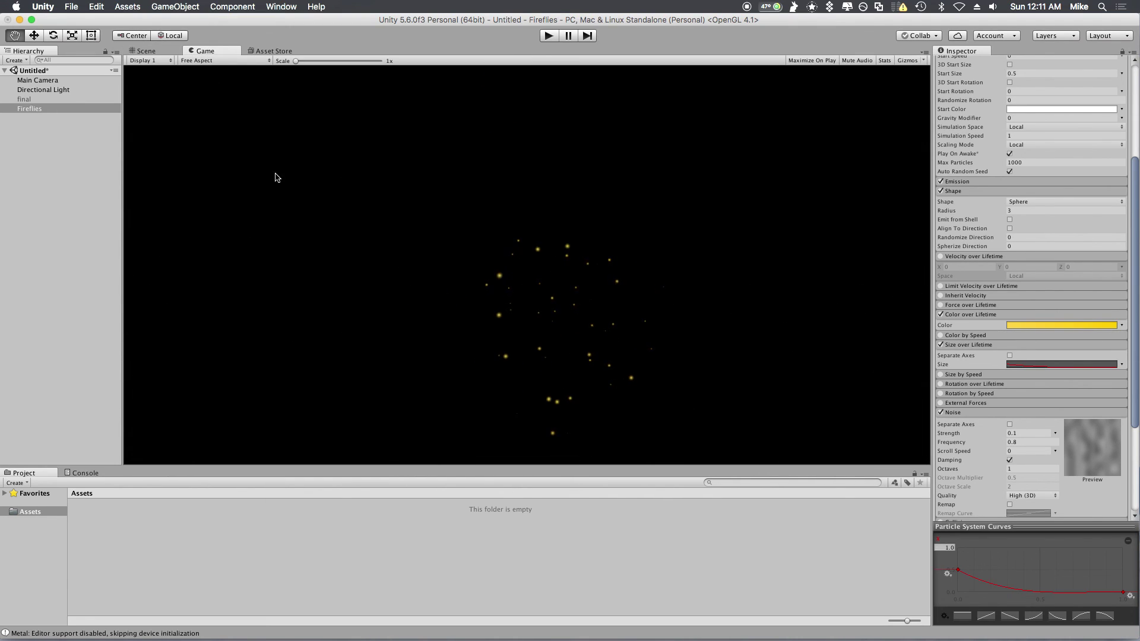
pyautogui.click(148, 52)
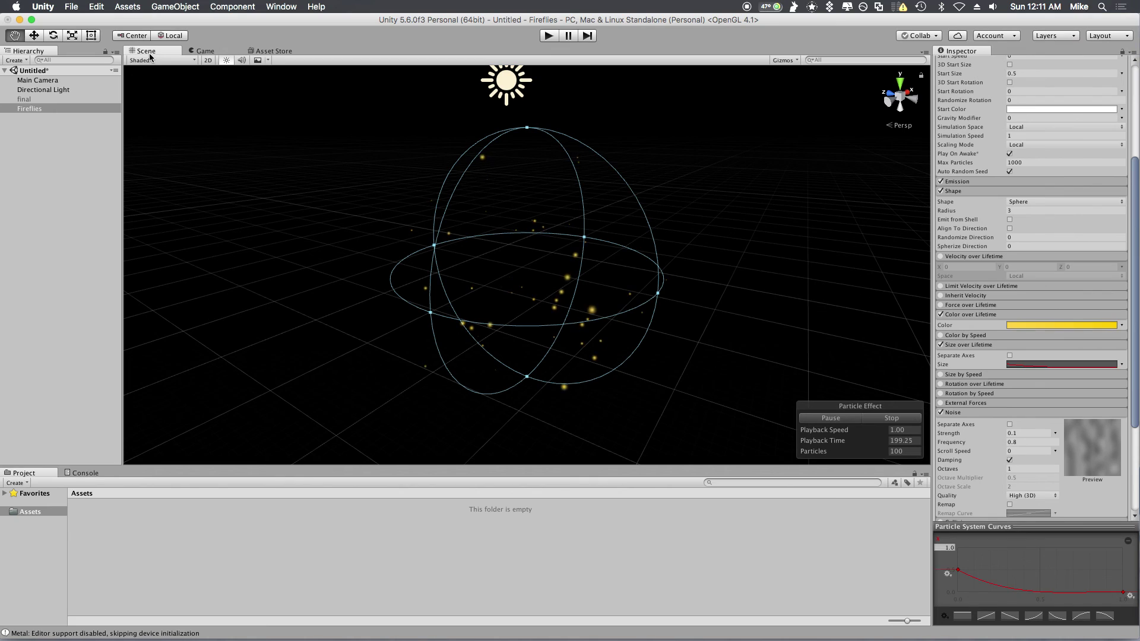